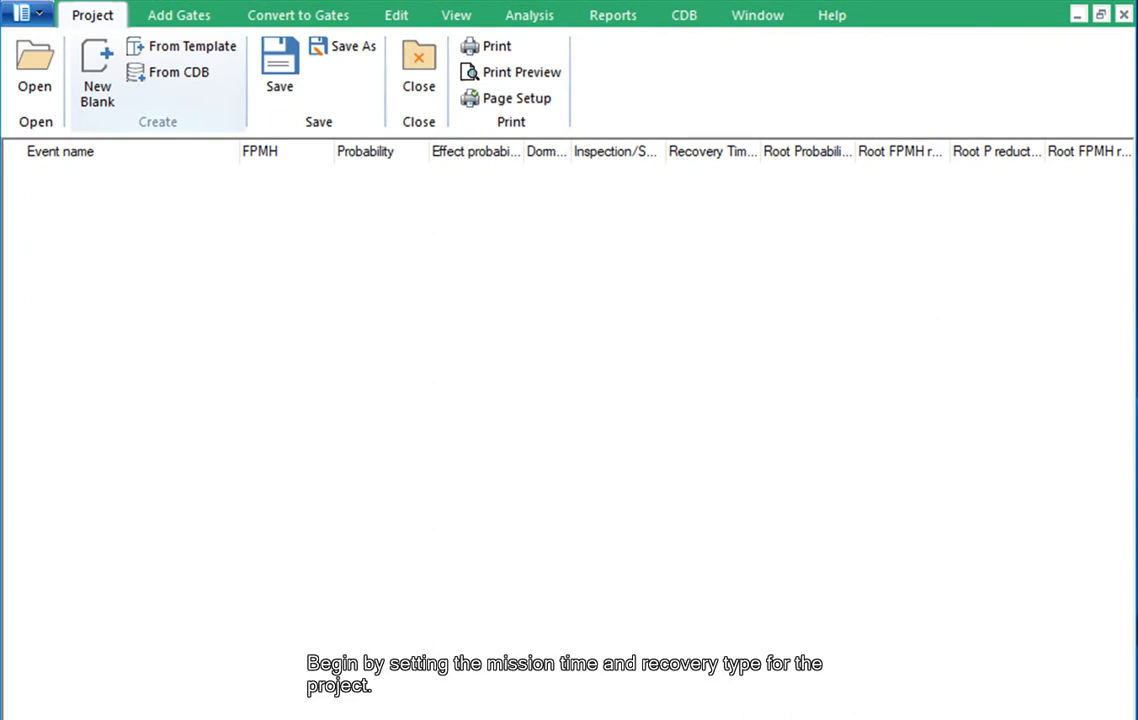
Set the project's global data to a mission time of 100000 hours and No recovery
left_click(396, 16)
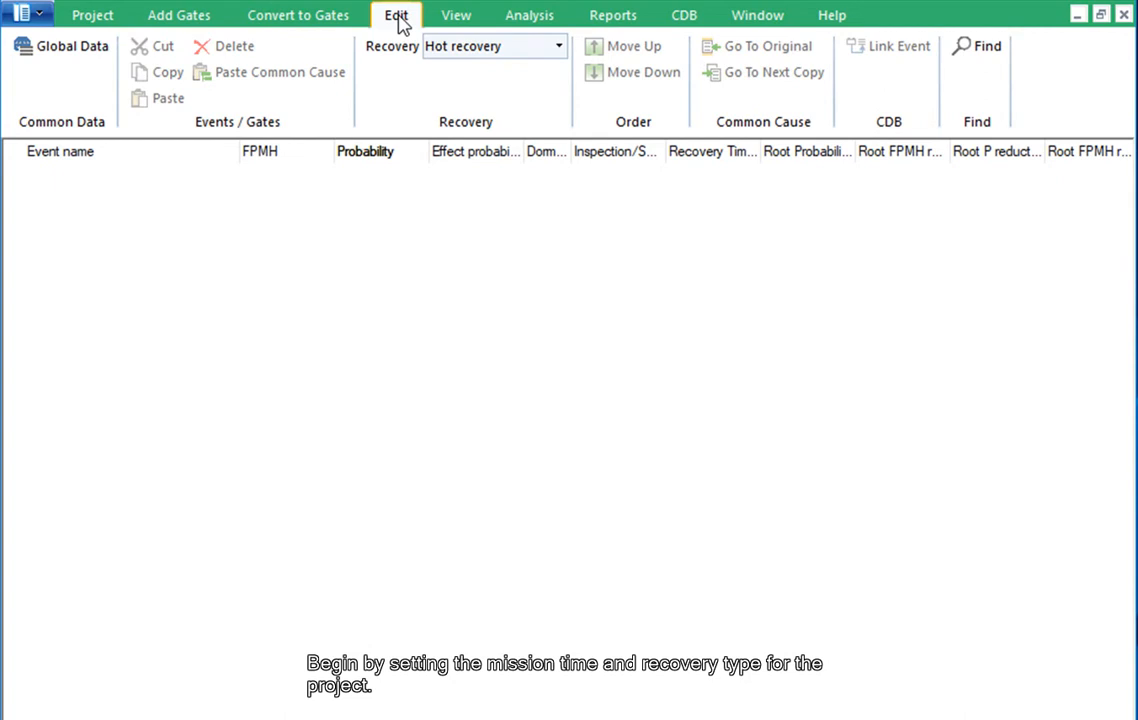
left_click(91, 48)
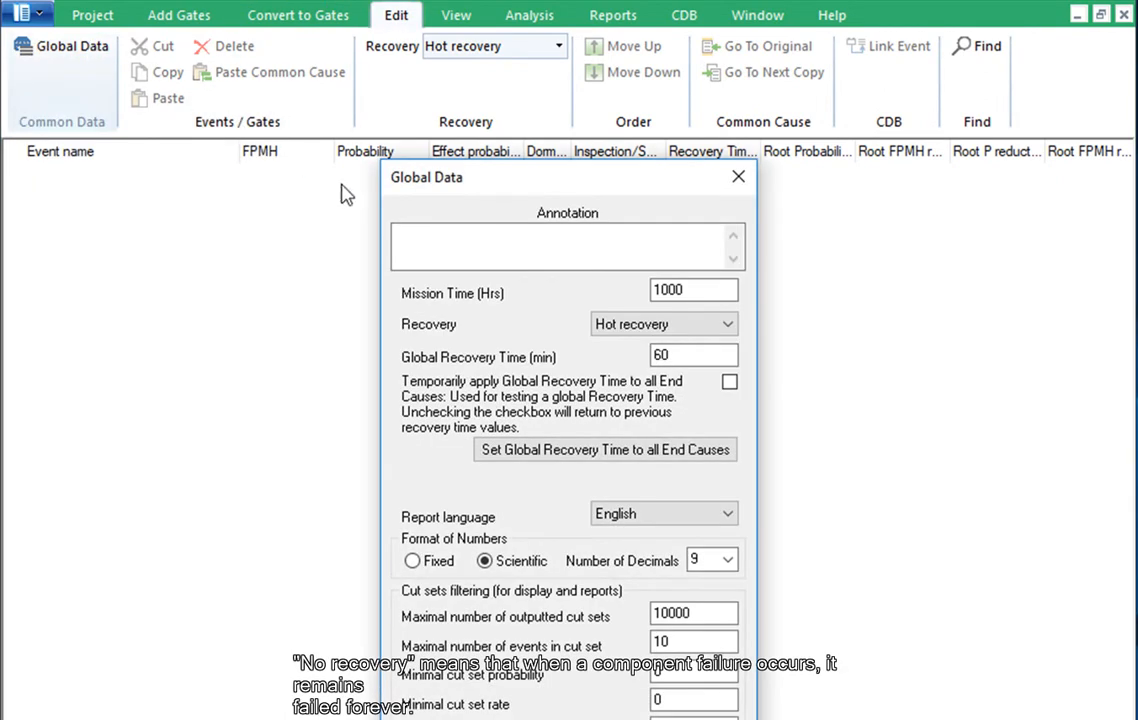
left_click(602, 330)
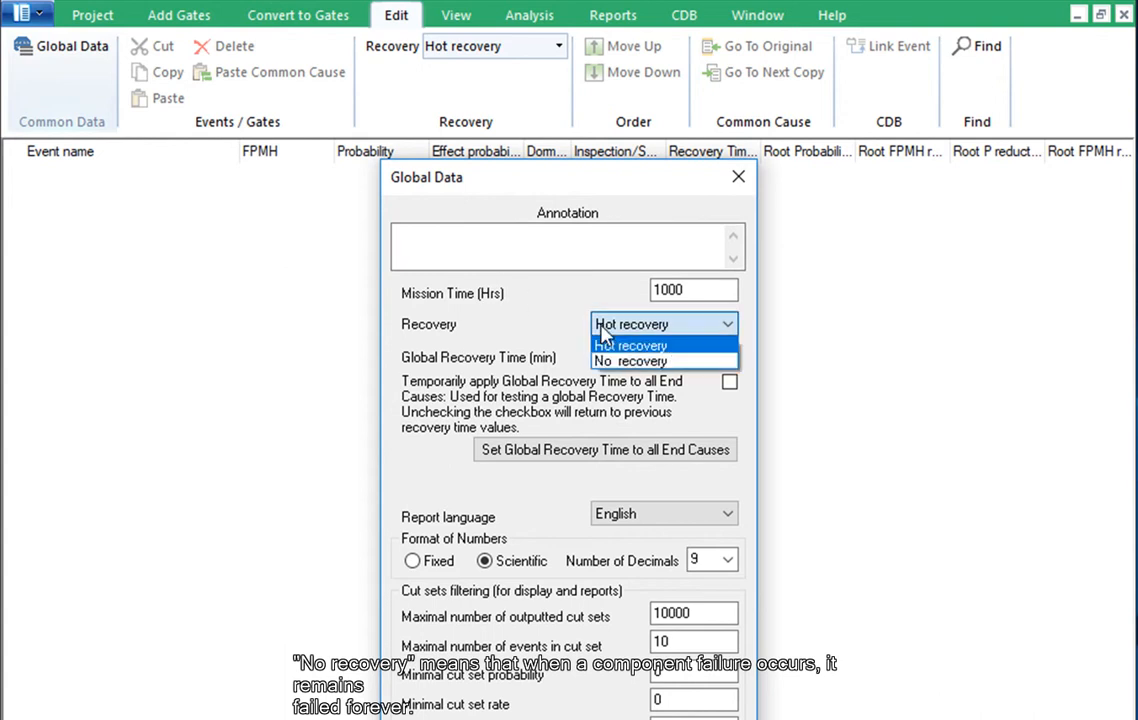
left_click(612, 368)
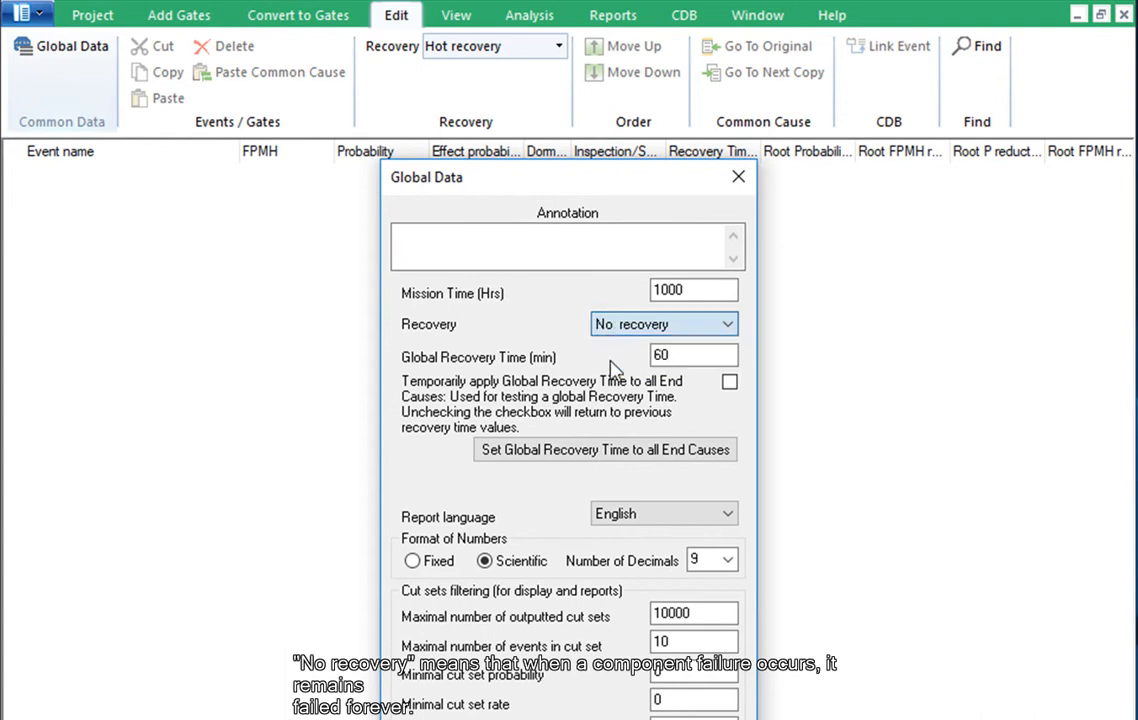
left_click(703, 290)
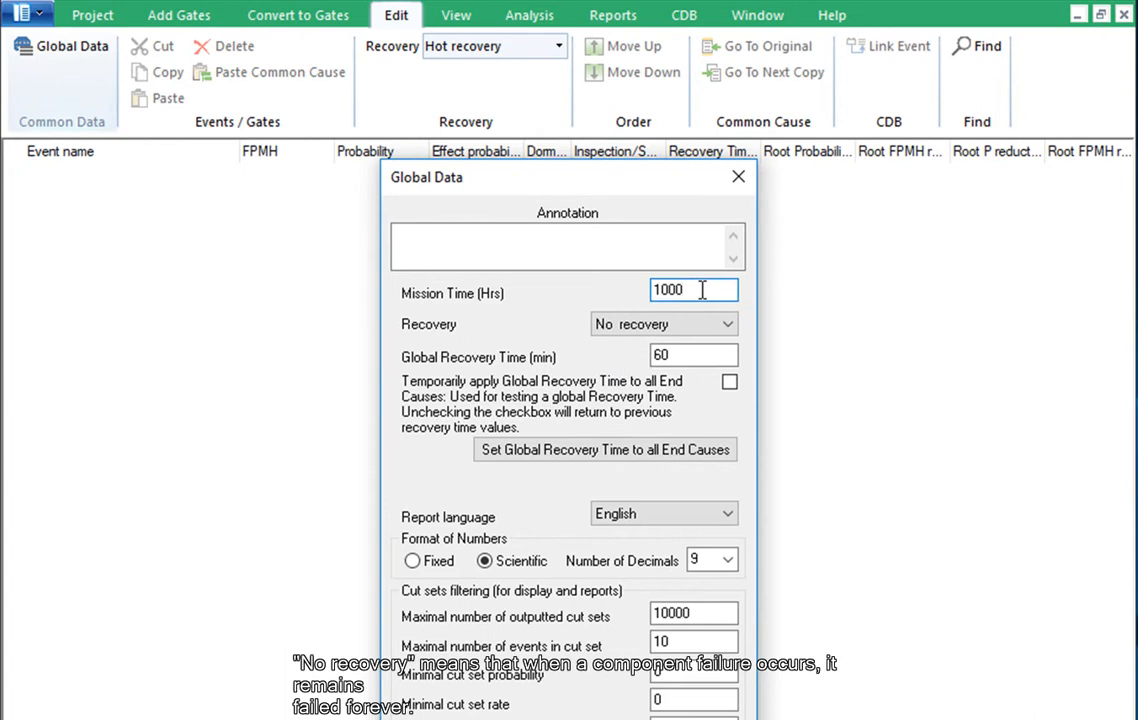
type("00")
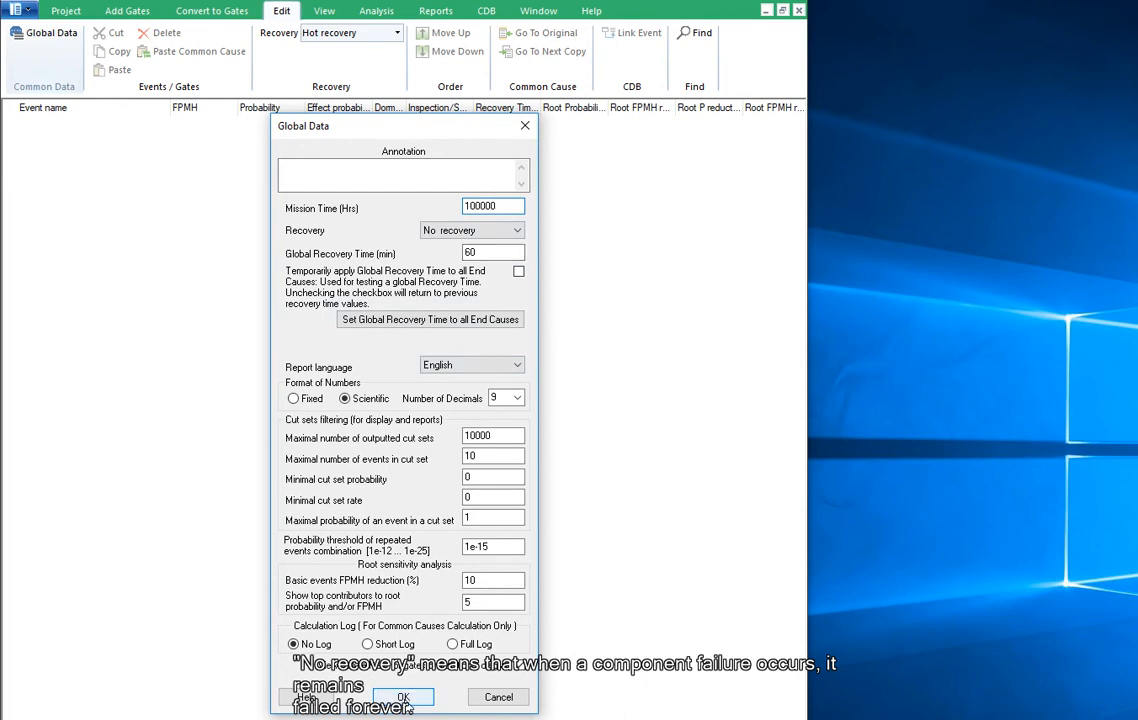
left_click(405, 700)
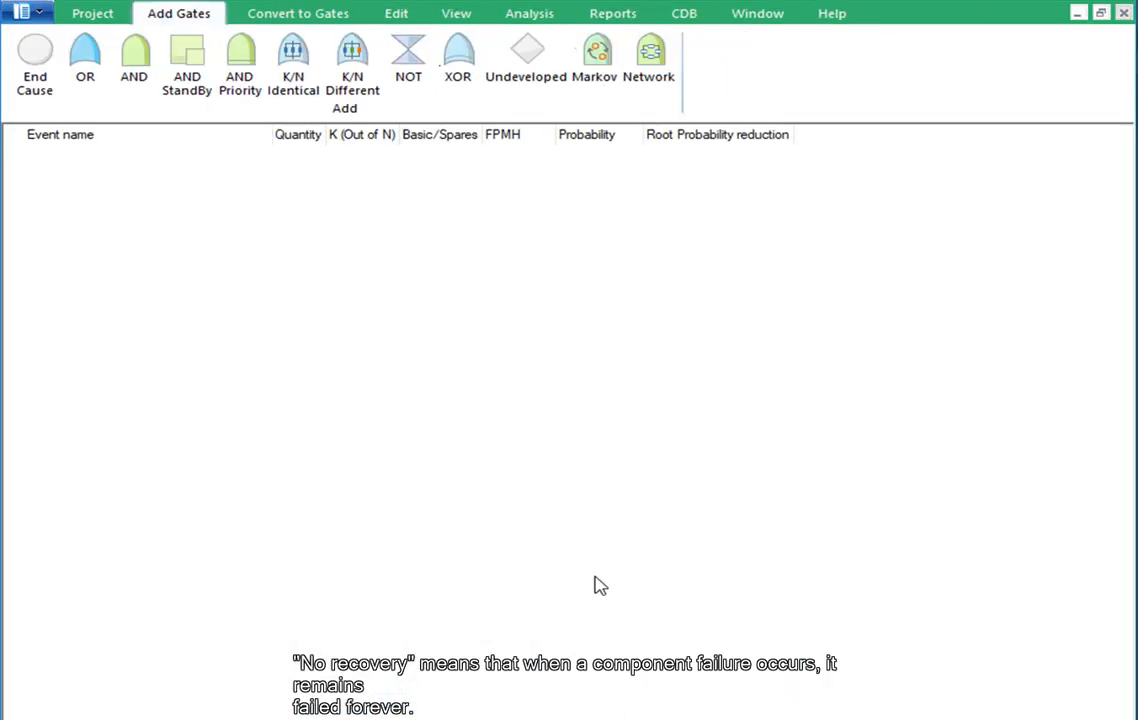
Add an OR gate as the top event of the fault tree and name it "Satellite Failure"
left_click(86, 62)
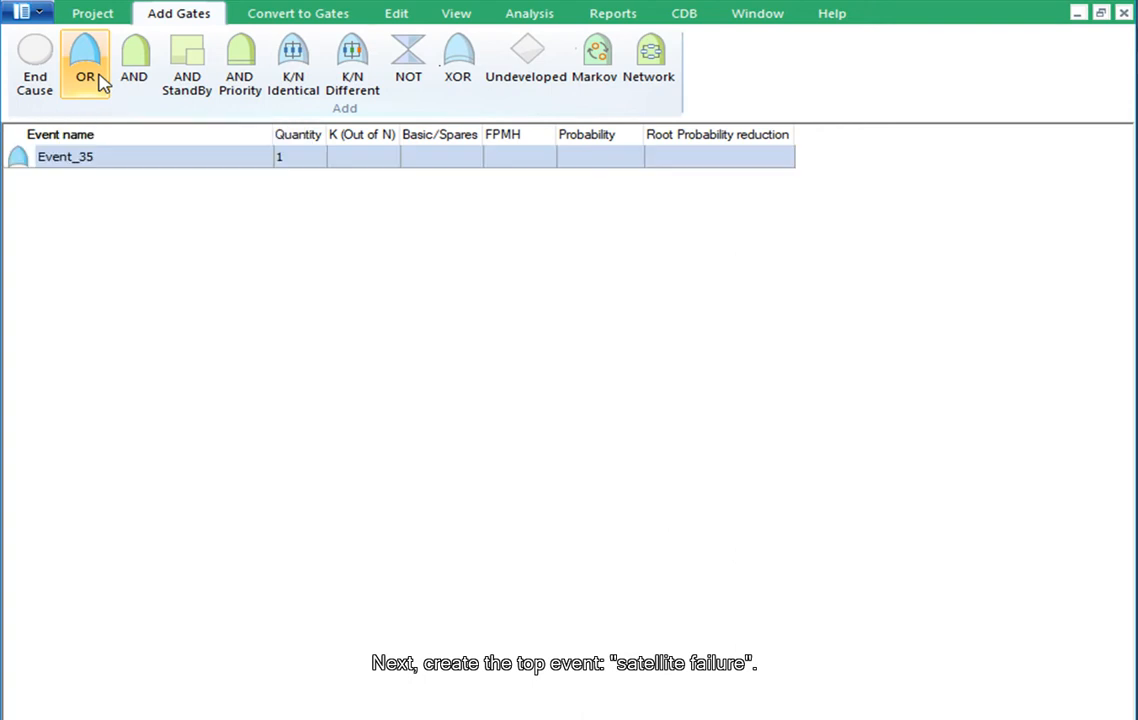
left_click(166, 167)
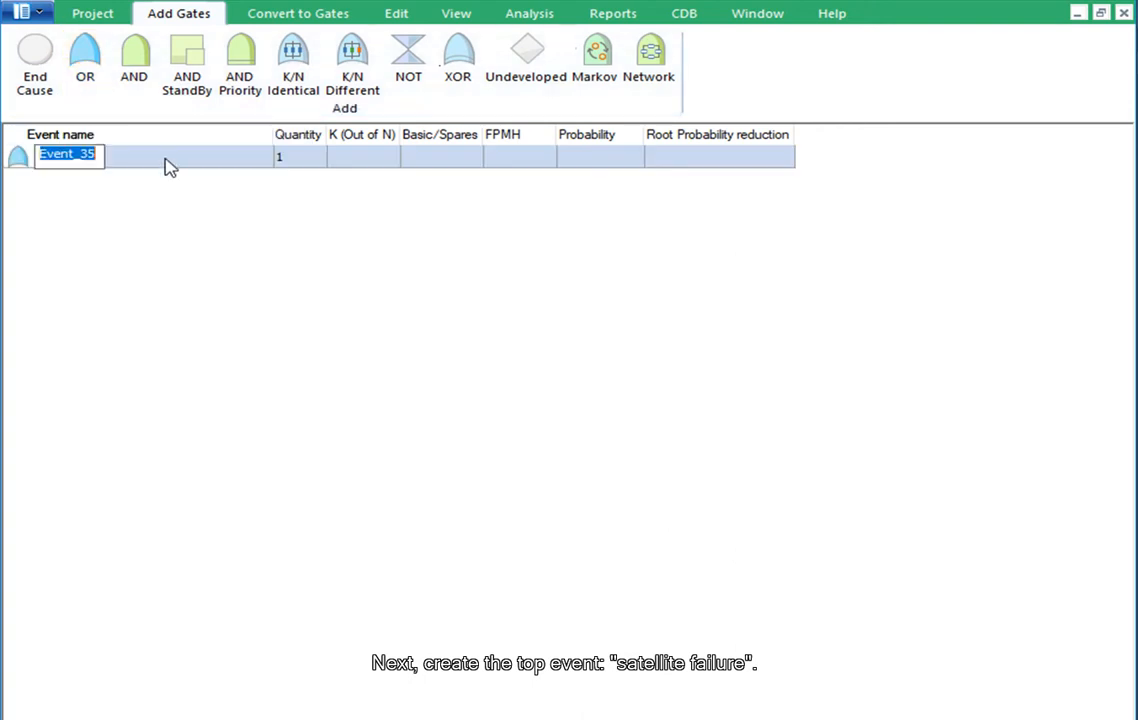
type("Sa")
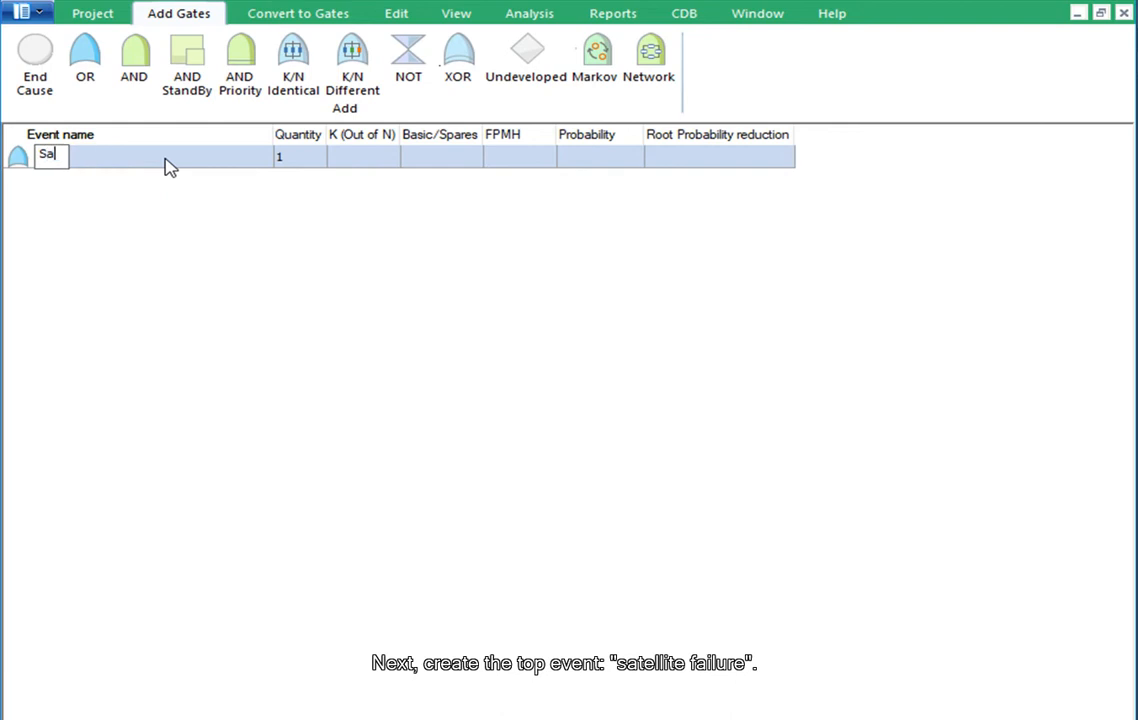
type("tellite Failure")
key("Return")
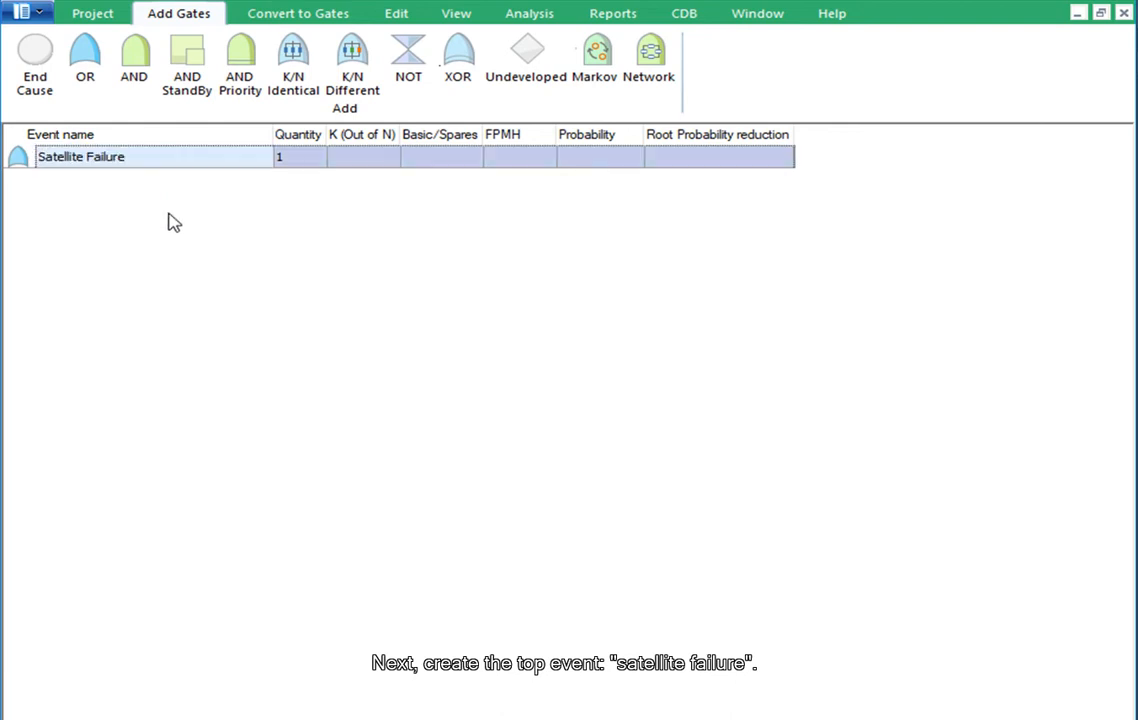
Add a K/N Identical gate under Satellite Failure and name it "Power Failure"
left_click(289, 77)
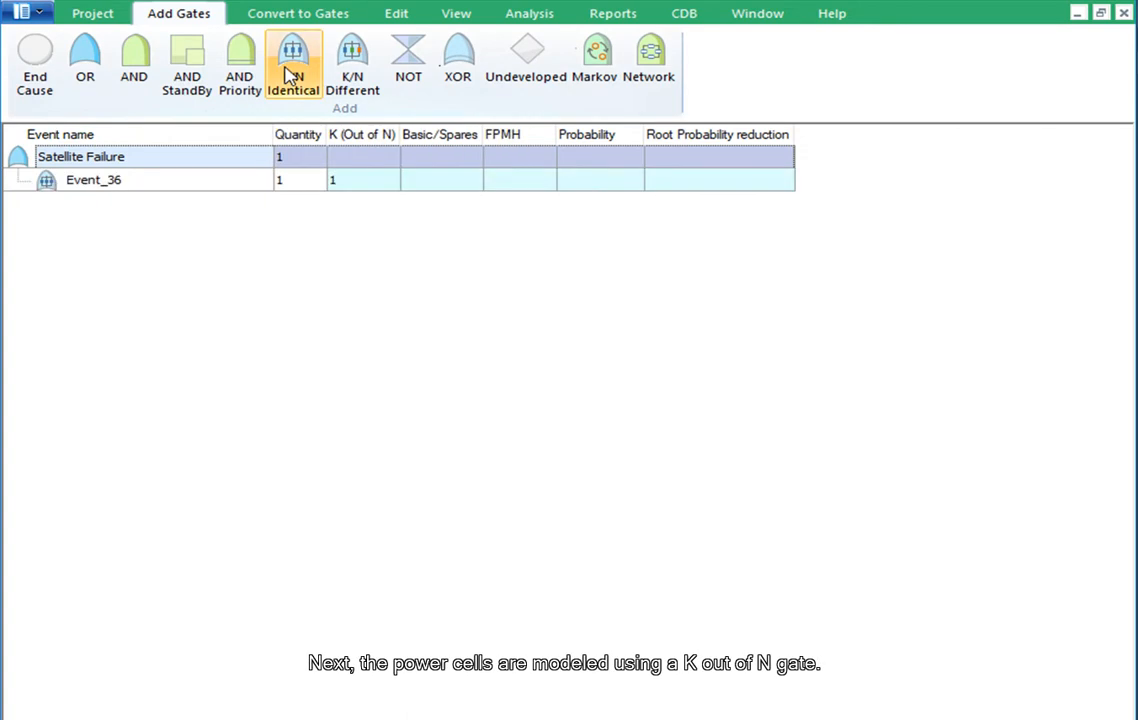
double_click(120, 182)
type("Power Failure")
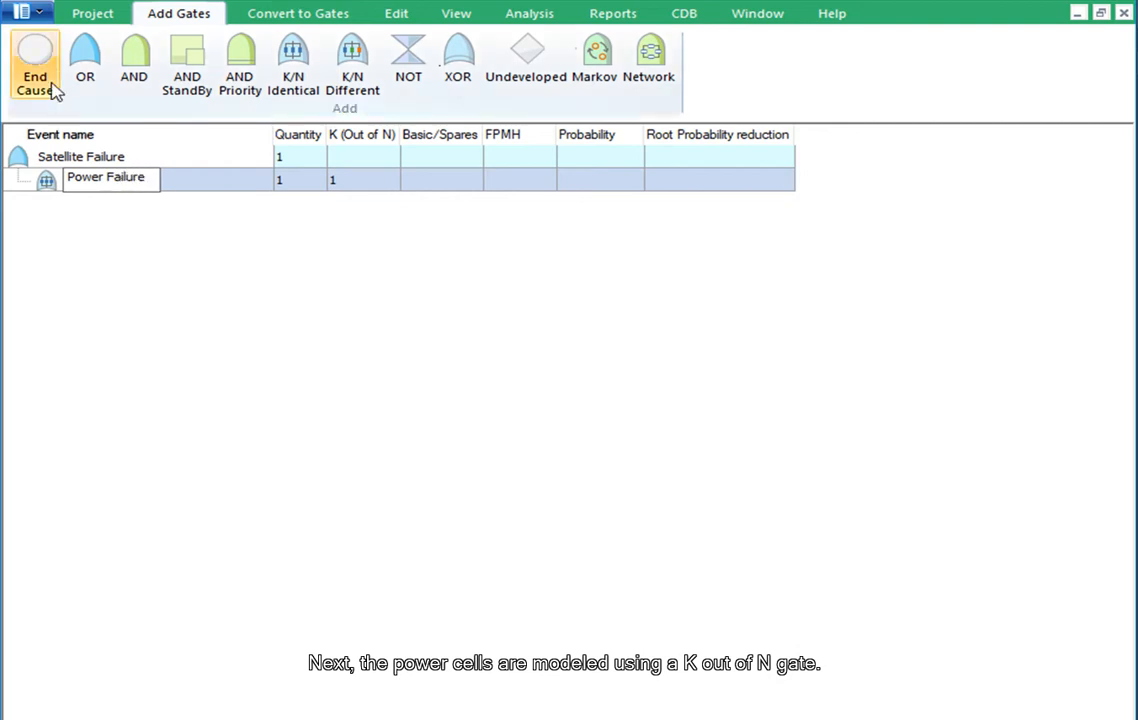
Add an end cause named "Power cell Failure" under the Power Failure gate with a quantity of 20
left_click(42, 66)
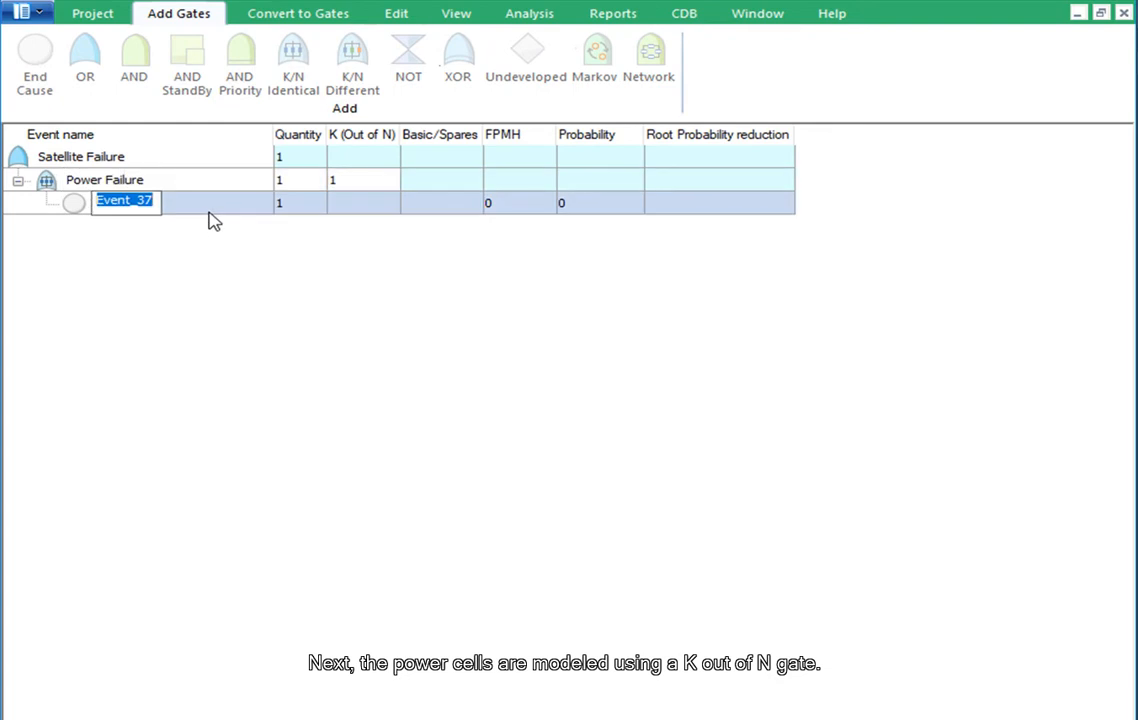
type("Power cell")
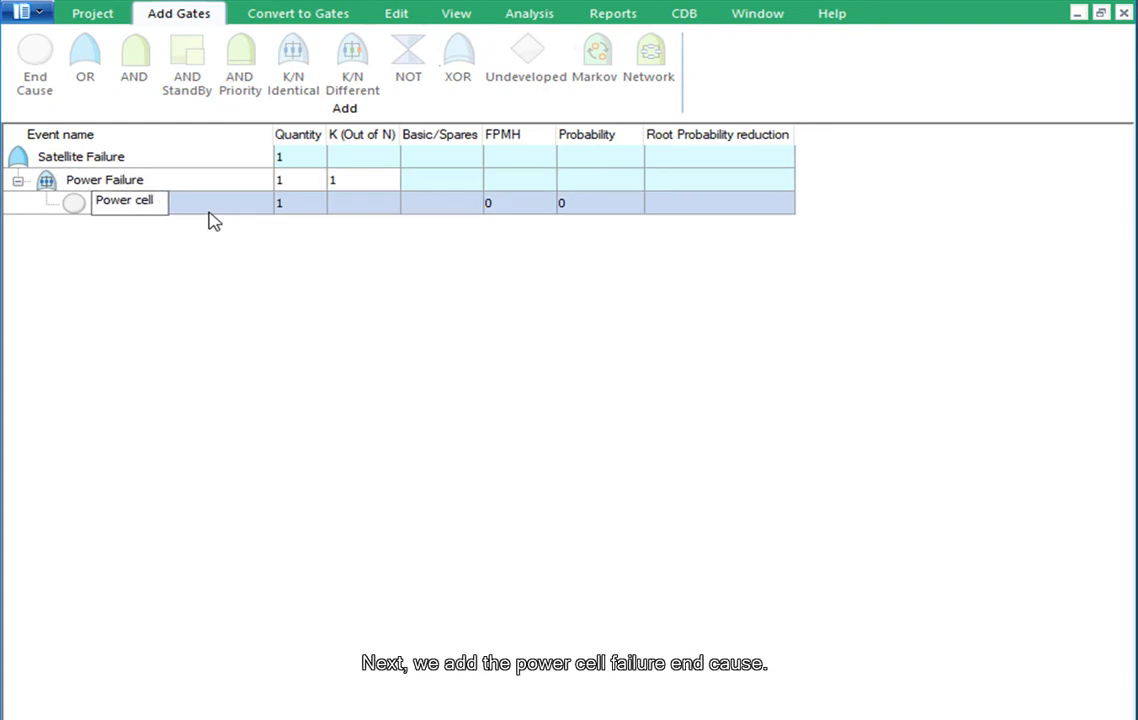
type(" Failure")
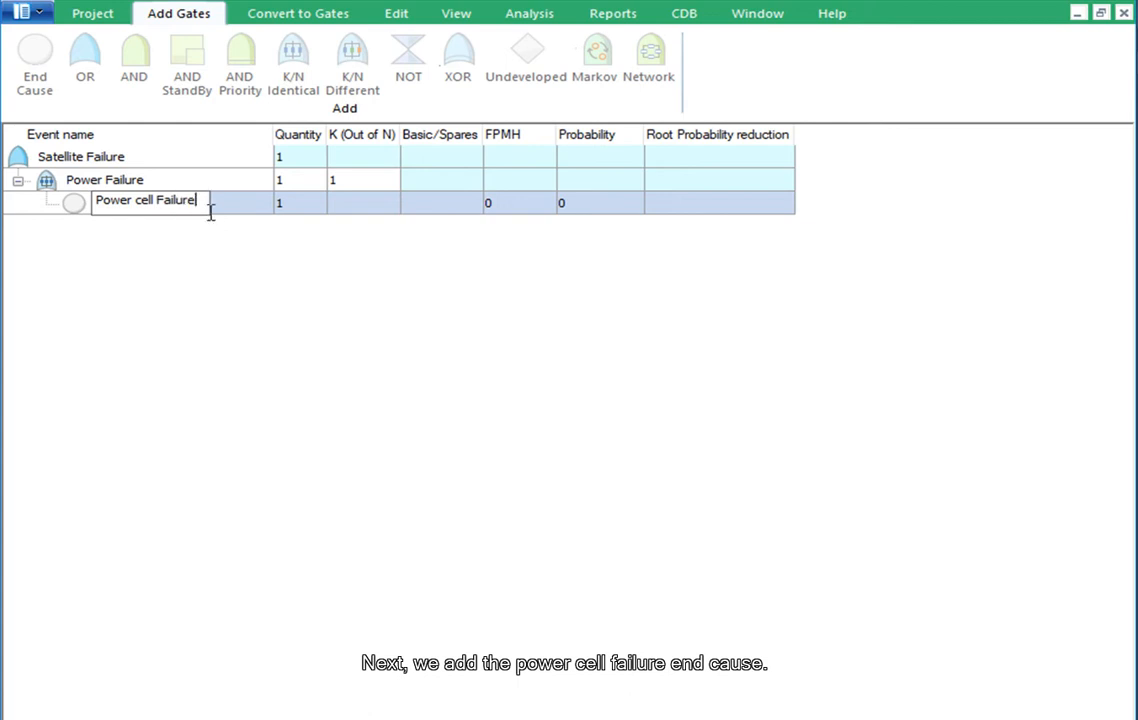
left_click(310, 213)
type("20")
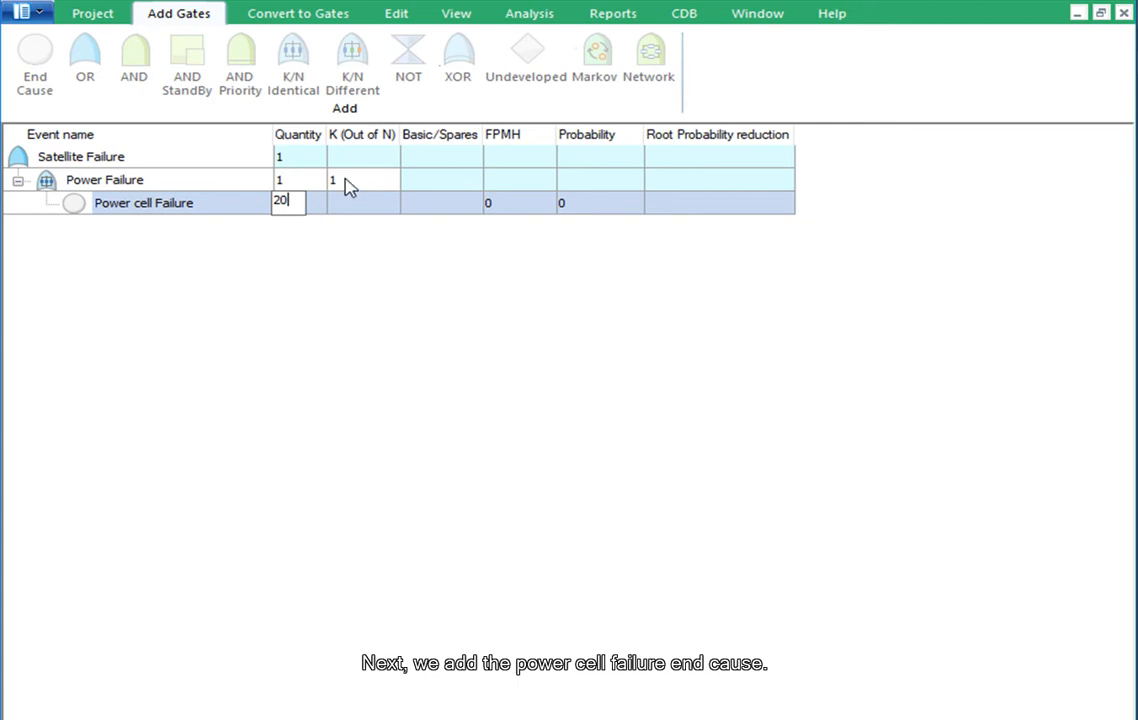
Set K to 4 for the Power Failure gate and the FPMH of Power cell Failure to 1
left_click(347, 179)
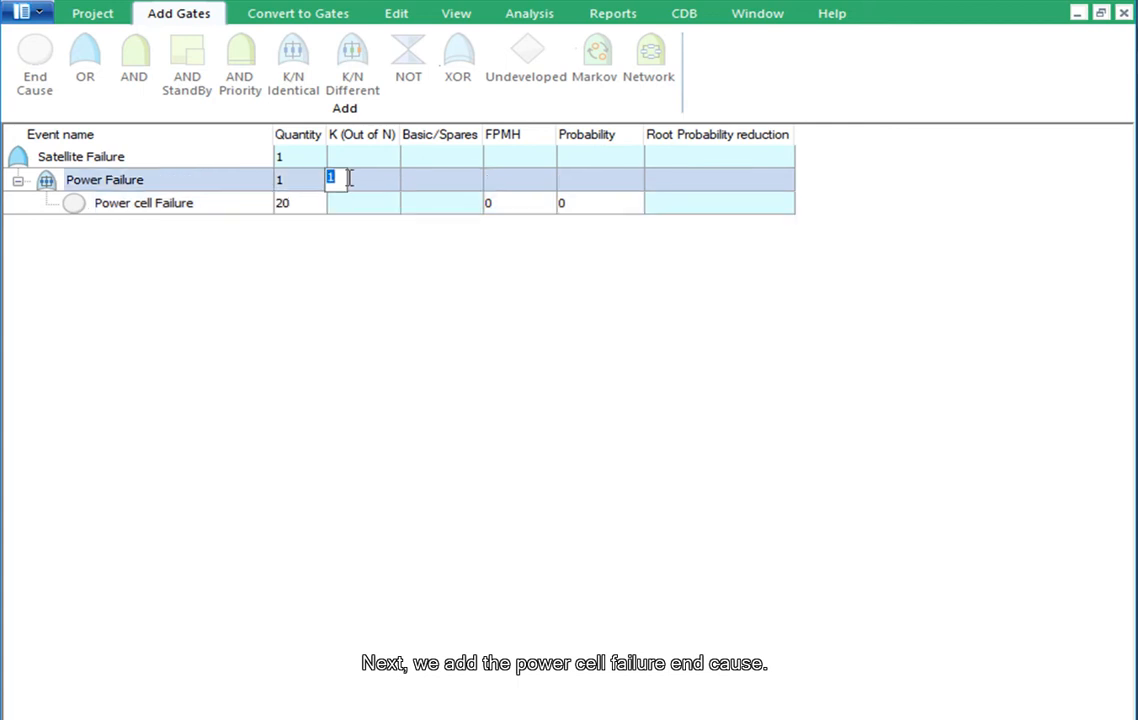
type("4")
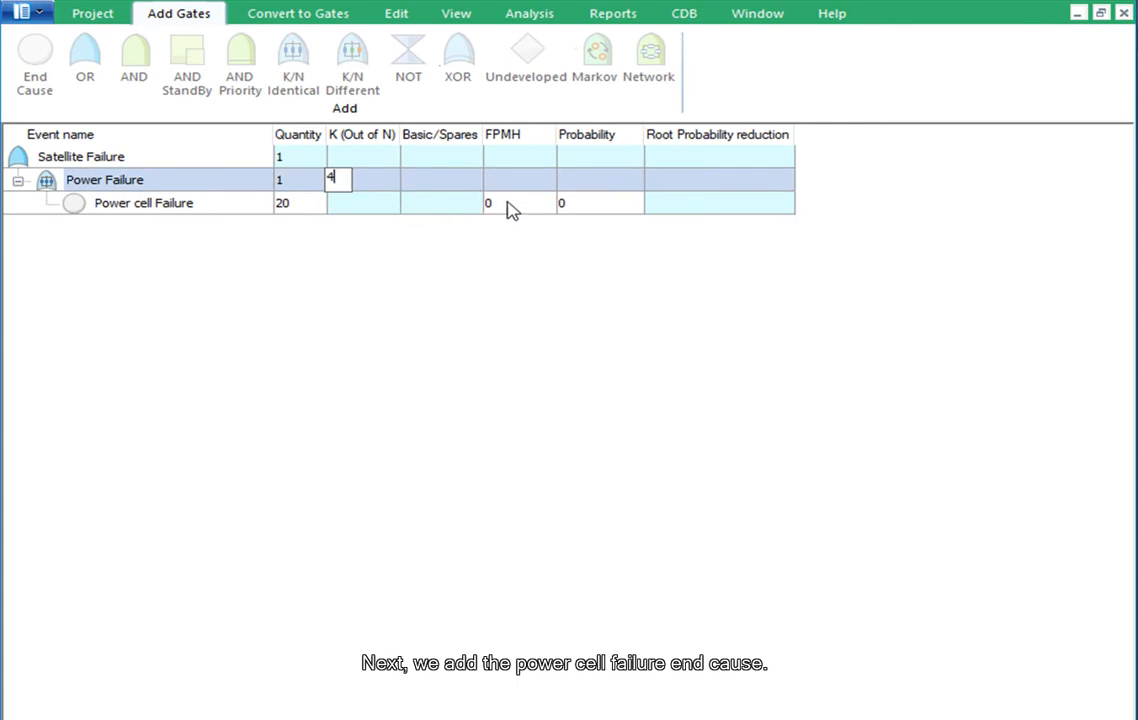
left_click(505, 205)
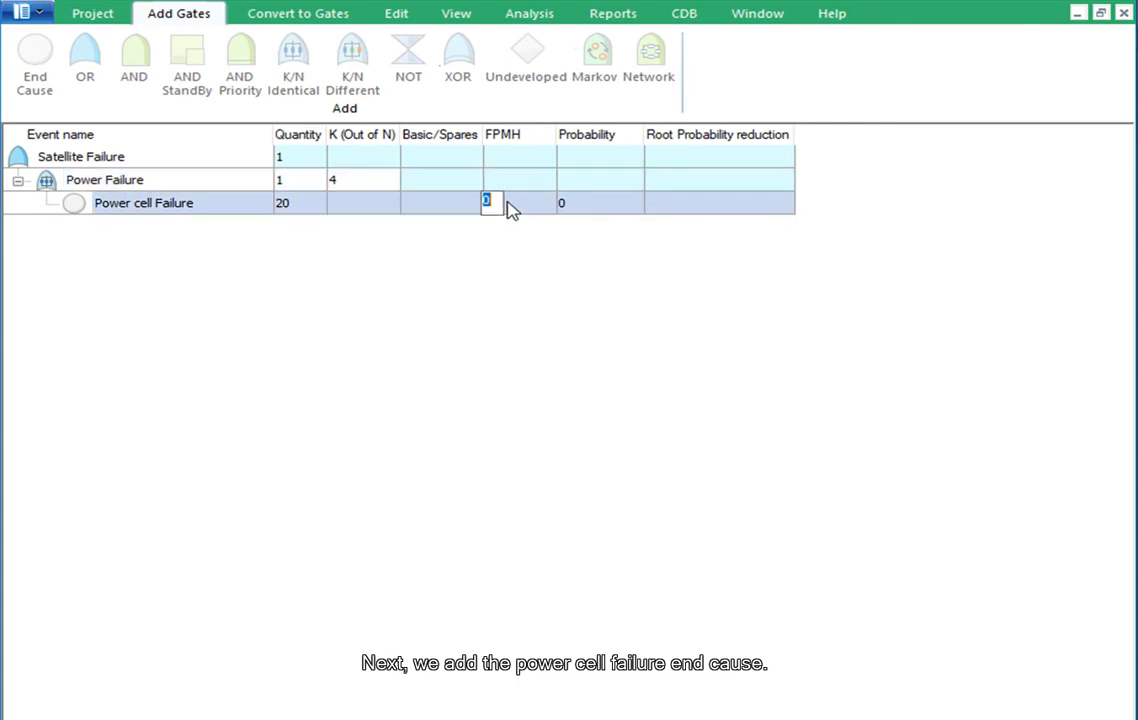
type("1")
left_click(498, 308)
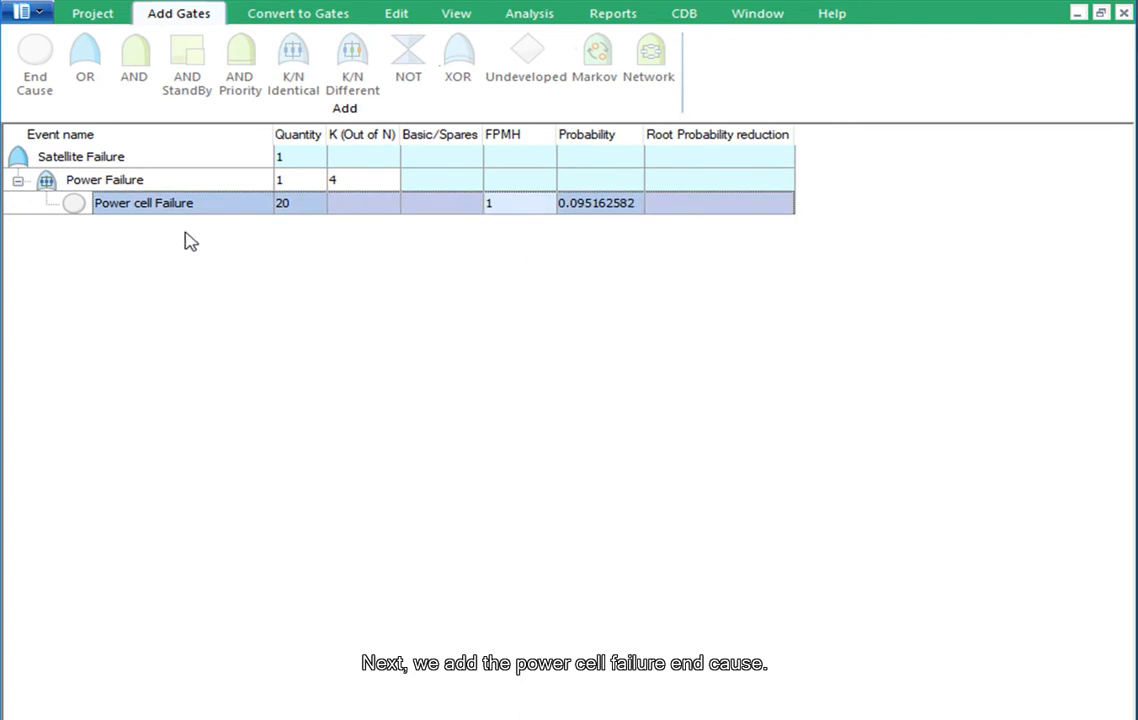
Add an AND StandBy gate under Satellite Failure and name it "Out of position"
left_click(22, 158)
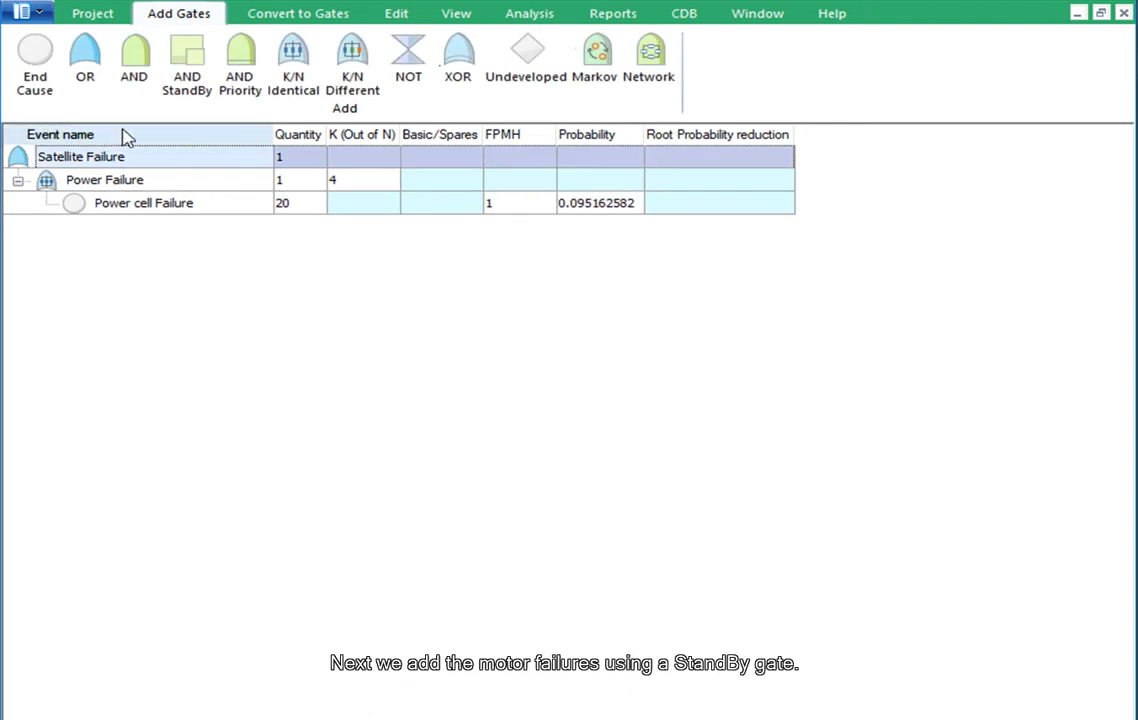
left_click(179, 73)
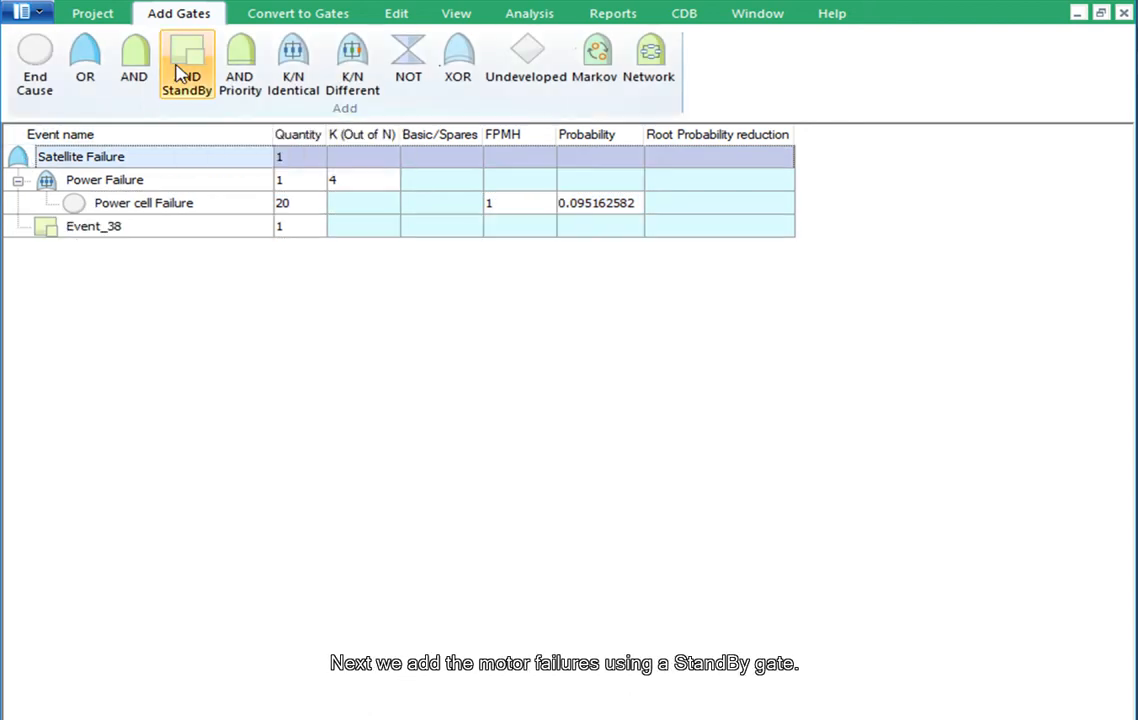
double_click(183, 229)
type("Out of position")
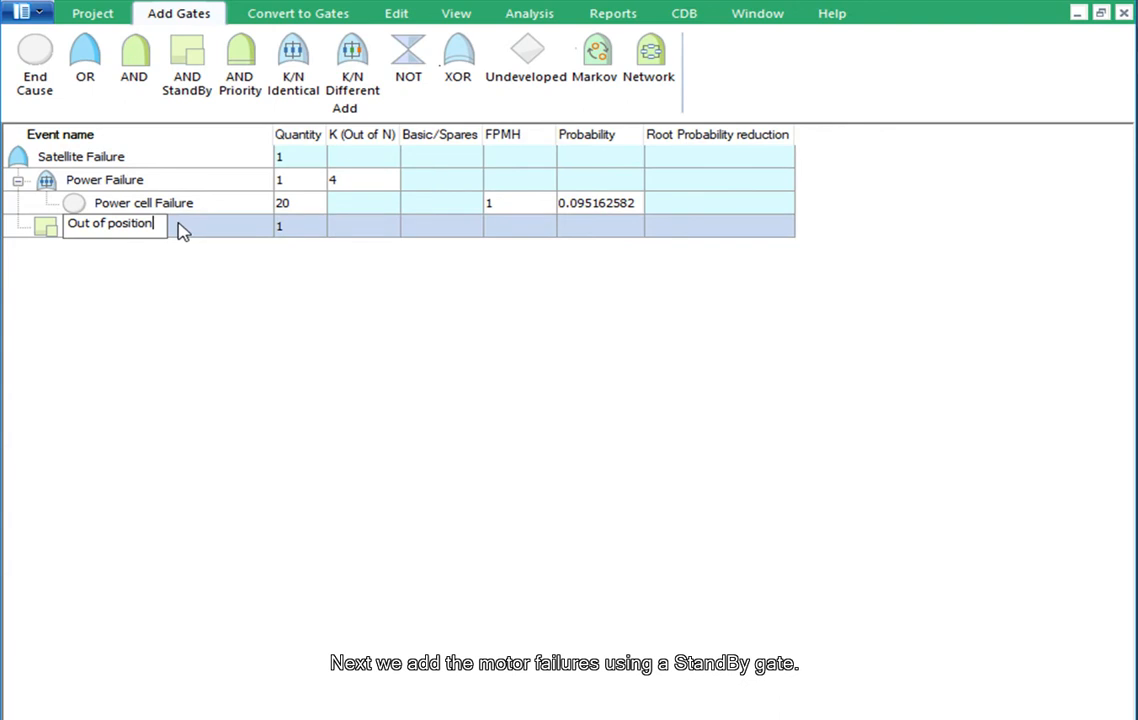
Add an end cause named "Primary position motor Failure" under the Out of position gate with an FPMH of 7
left_click(37, 72)
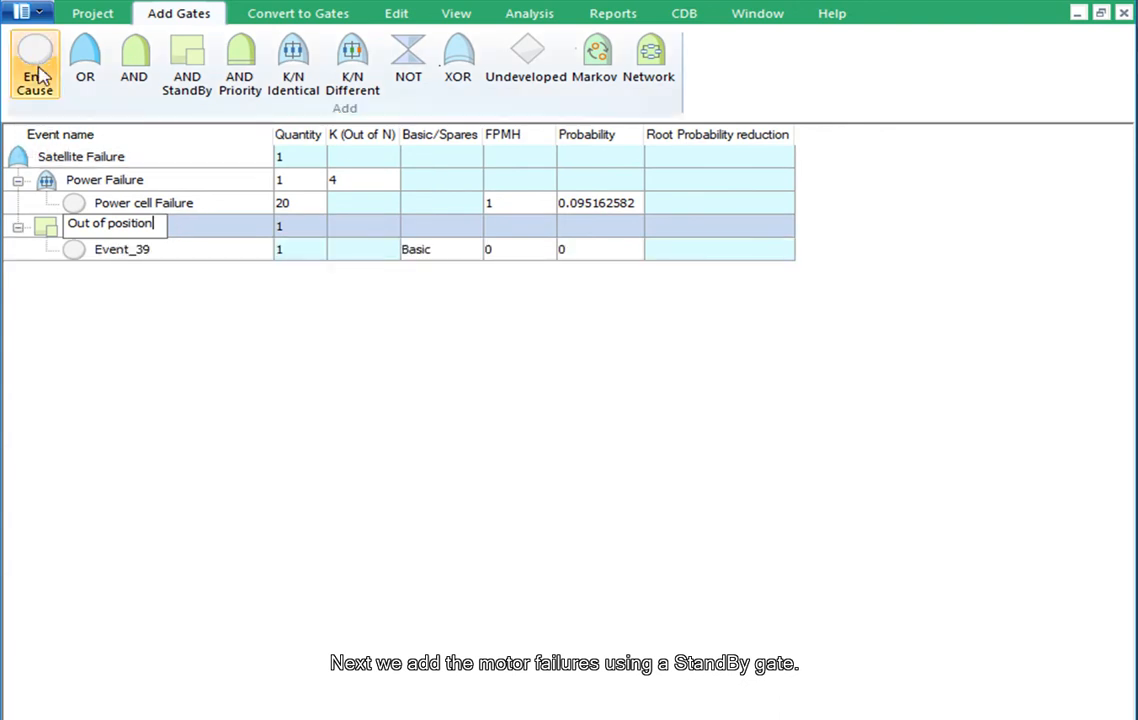
double_click(201, 259)
type("Primary position ")
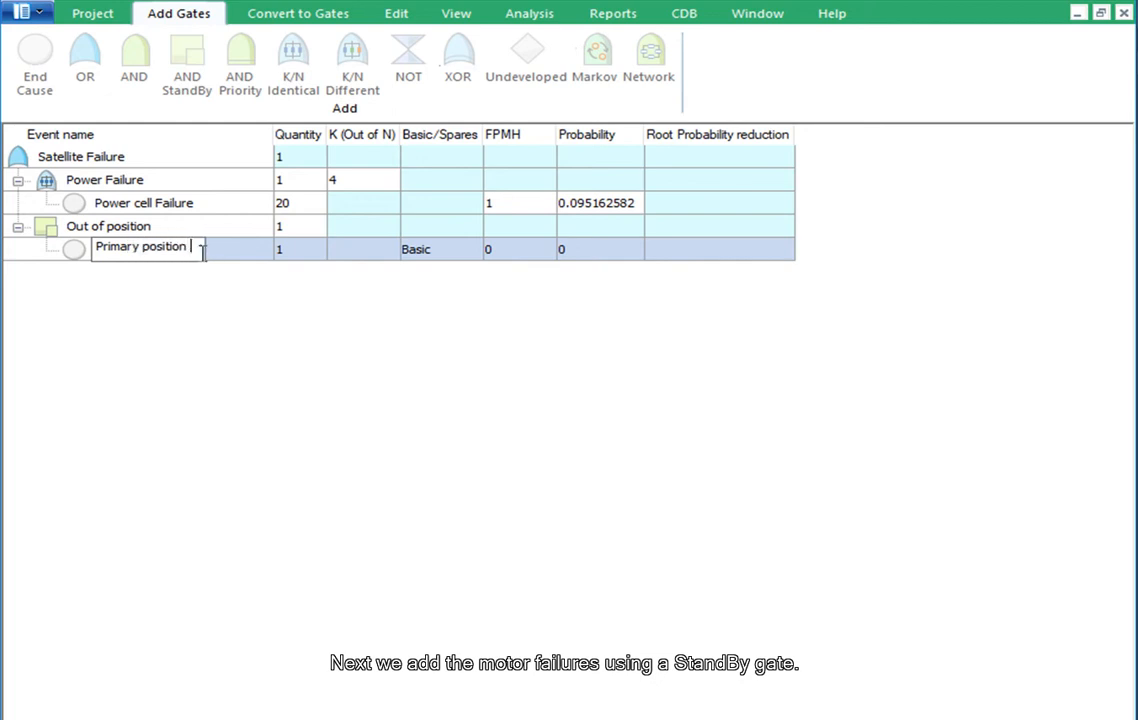
type("motor")
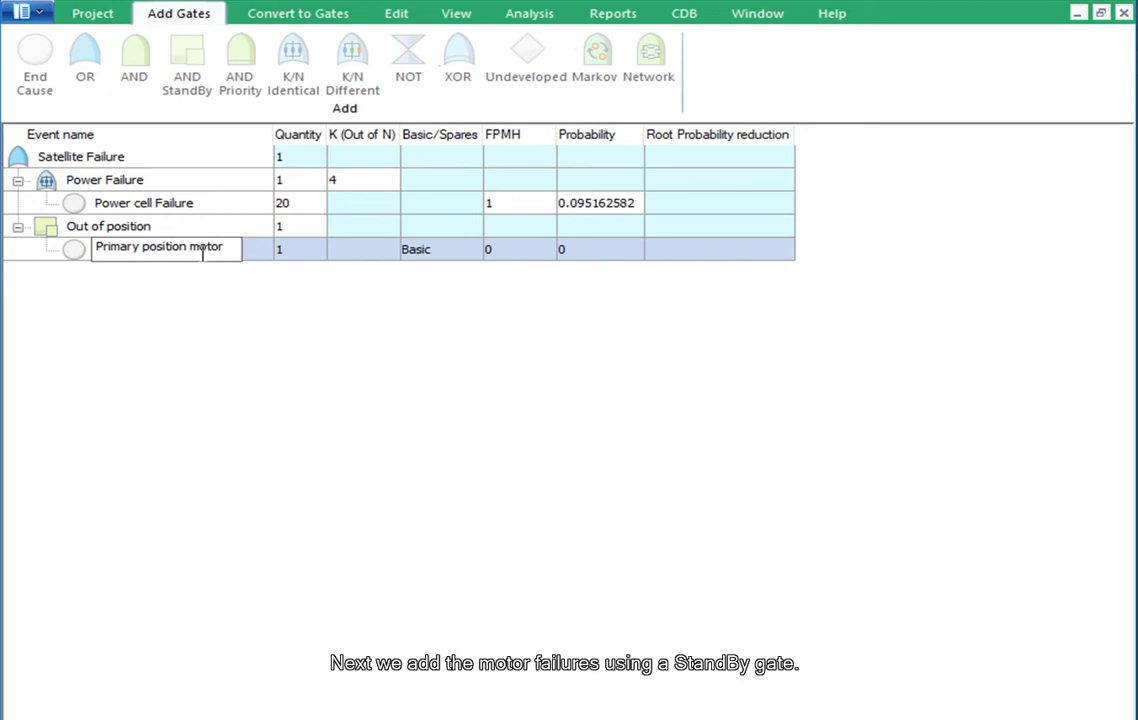
type(" Failure")
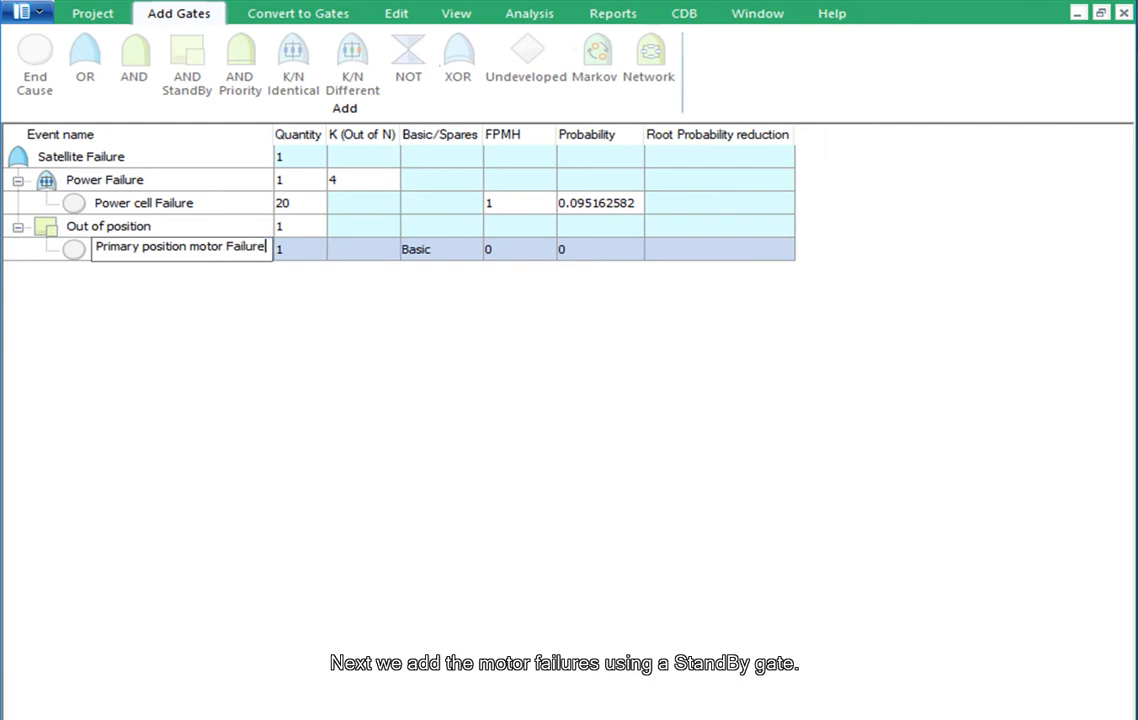
left_click(533, 250)
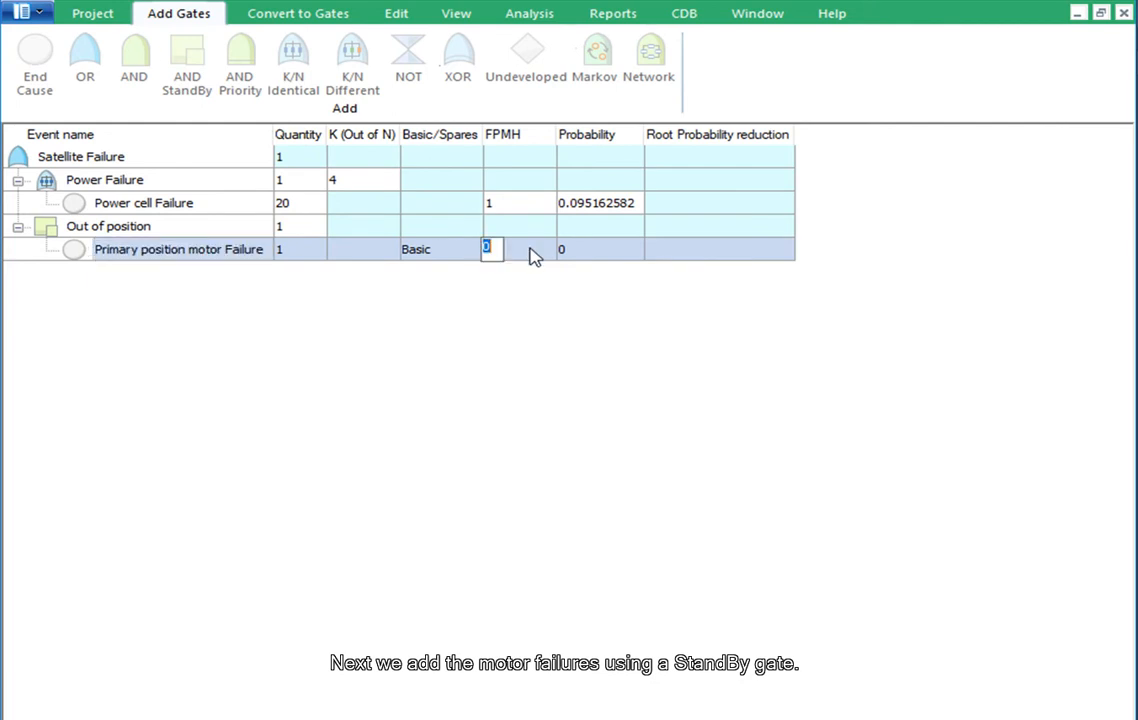
type("7")
key("Return")
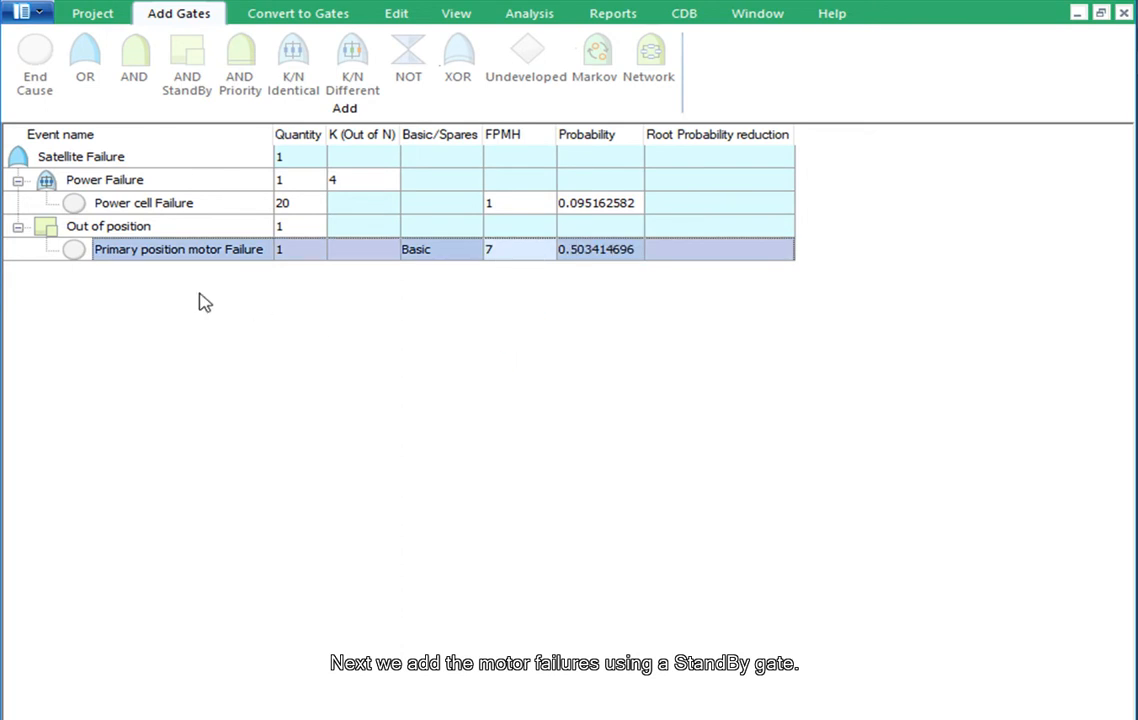
Copy the Primary position motor Failure event into the Out of position gate and name the copy "Standby position motor Failure"
right_click(78, 257)
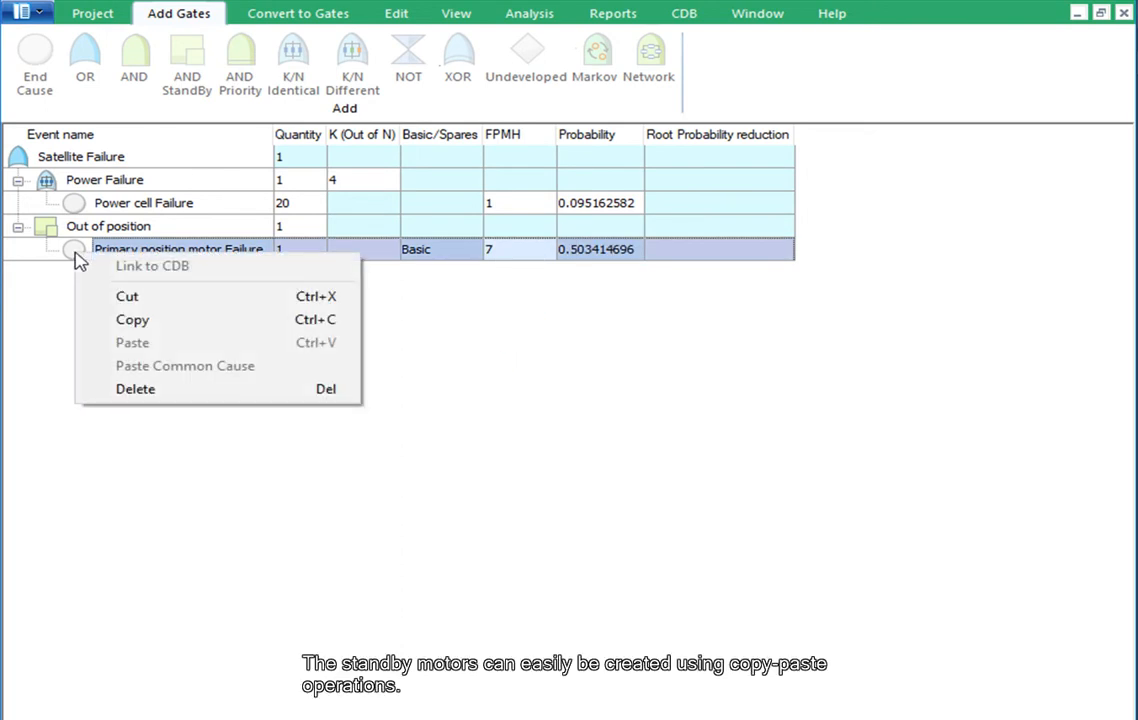
left_click(128, 334)
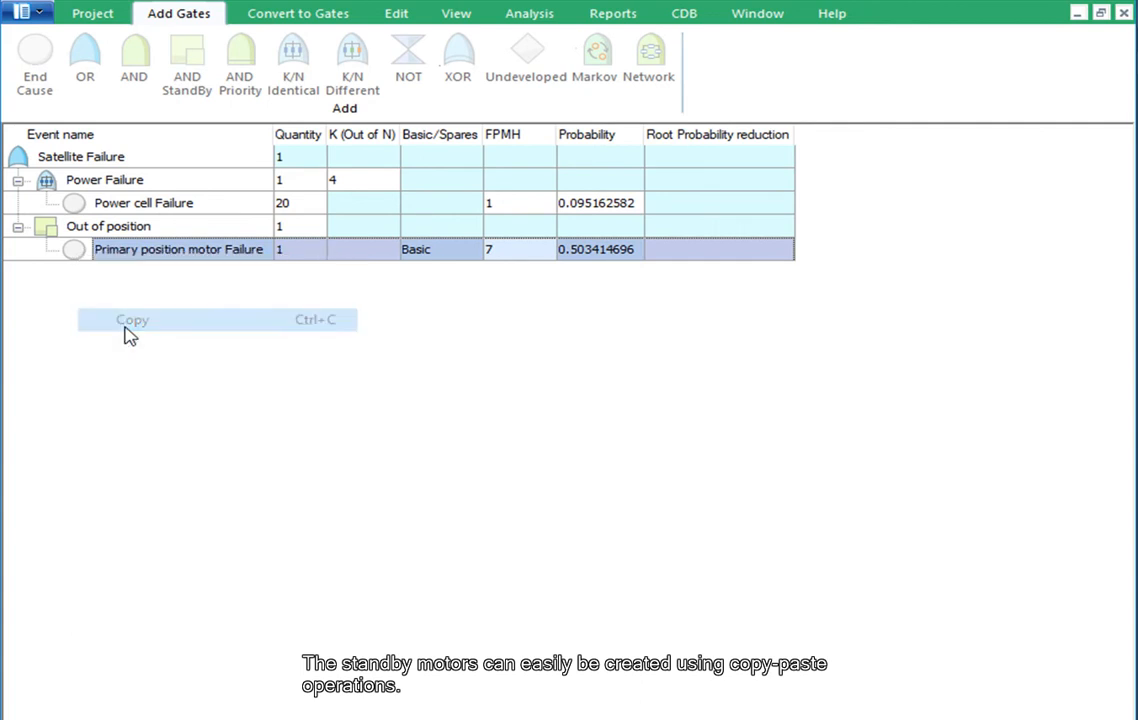
right_click(56, 230)
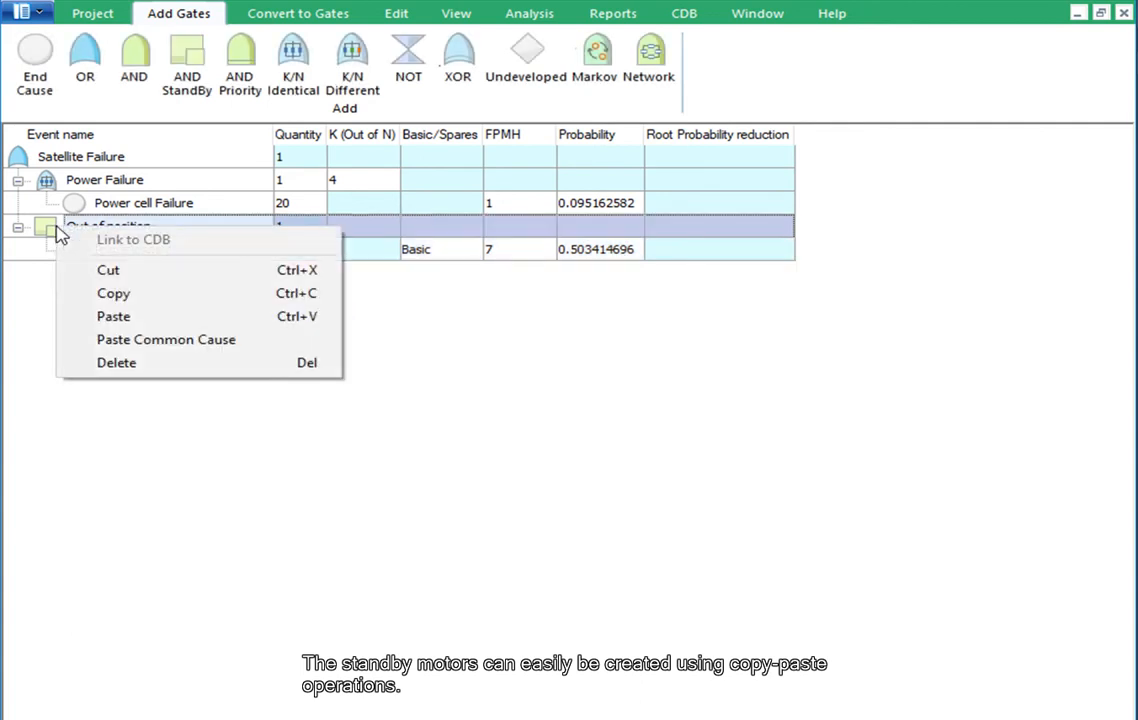
left_click(104, 317)
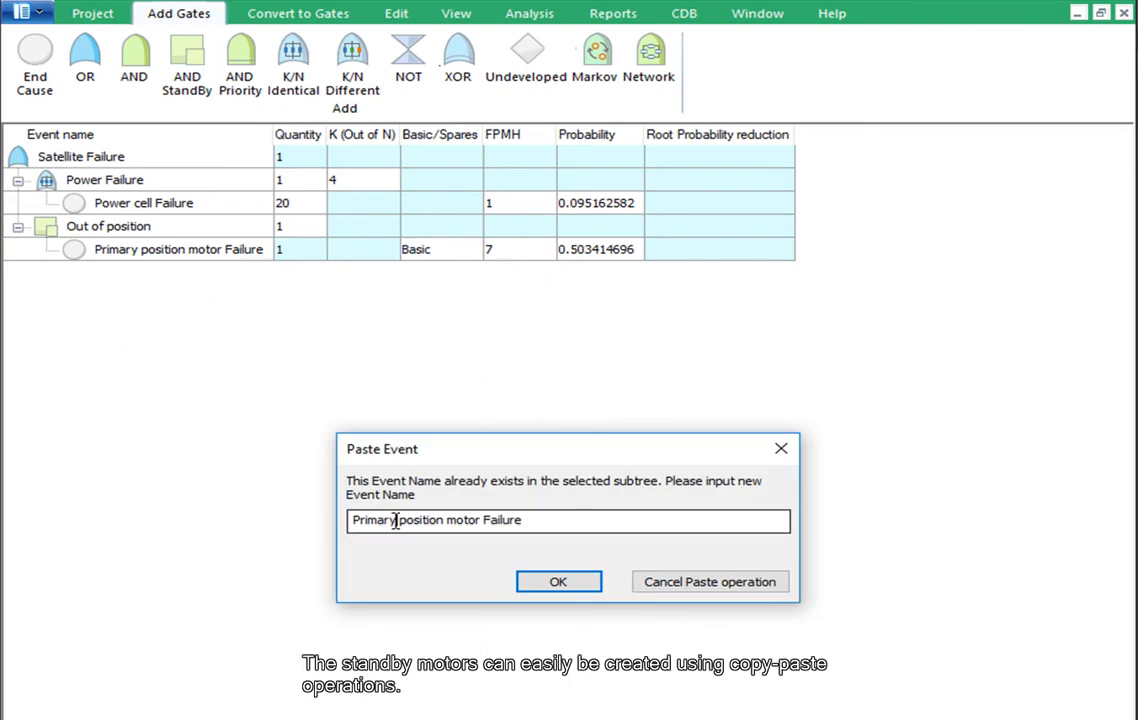
left_click_drag(396, 521, 326, 516)
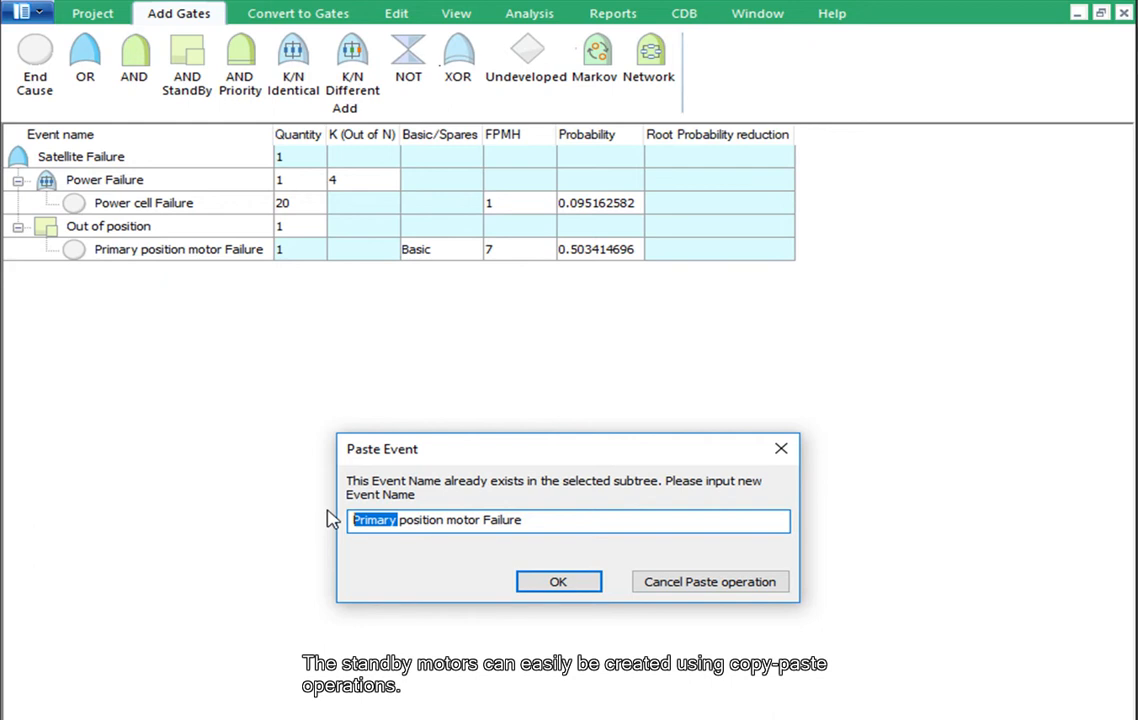
type("Standby")
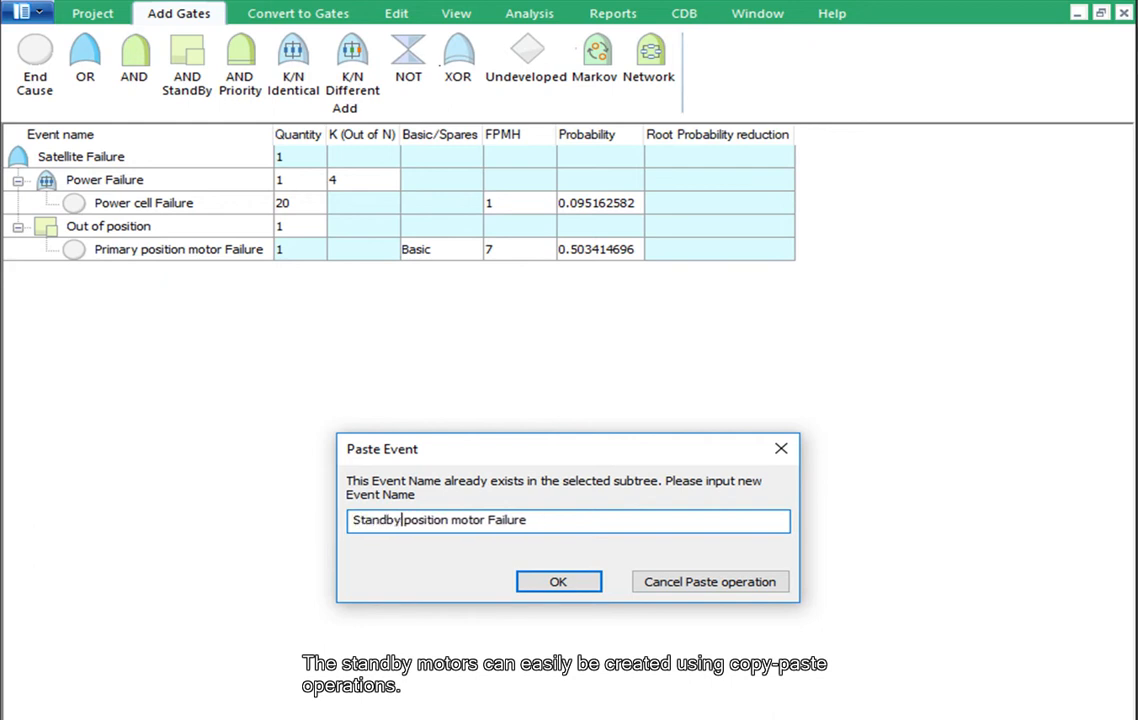
left_click(546, 590)
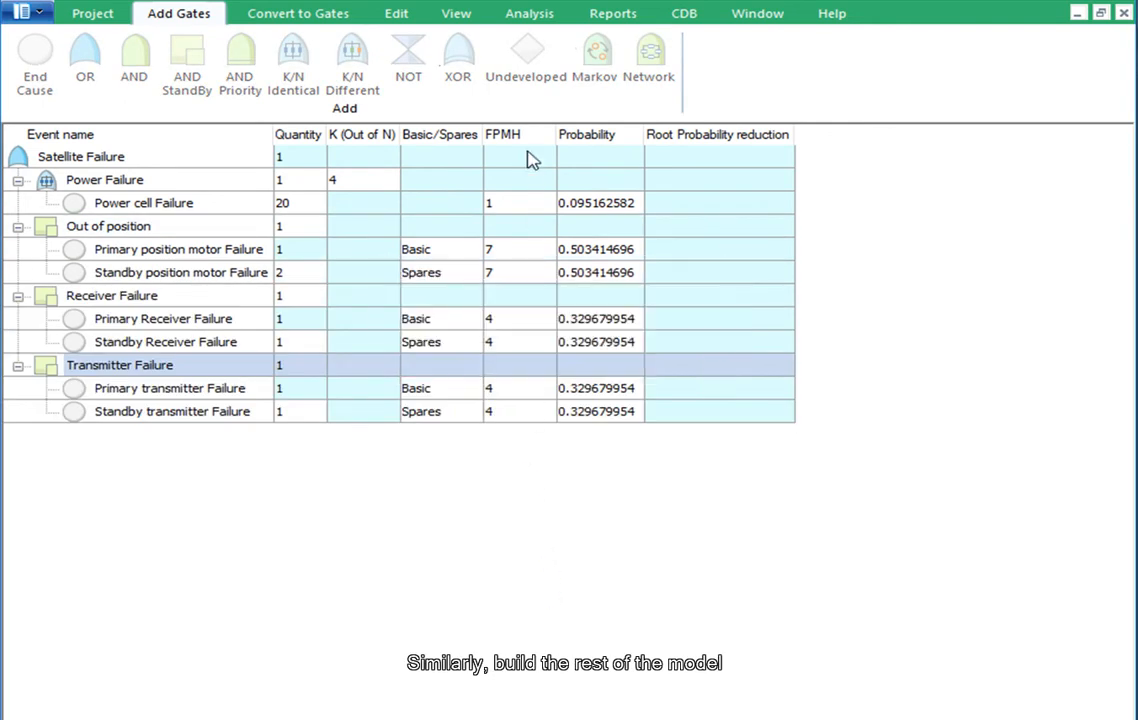
Calculate the event probabilities for the full fault tree and run a sensitivity analysis
left_click(530, 14)
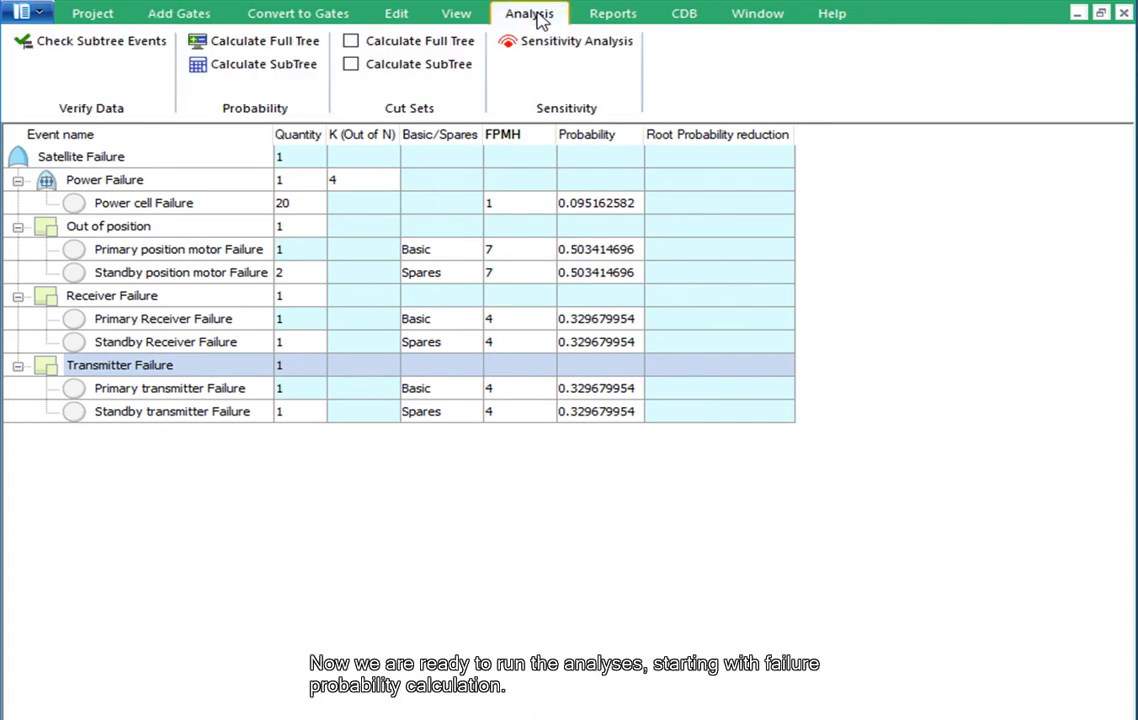
left_click(266, 45)
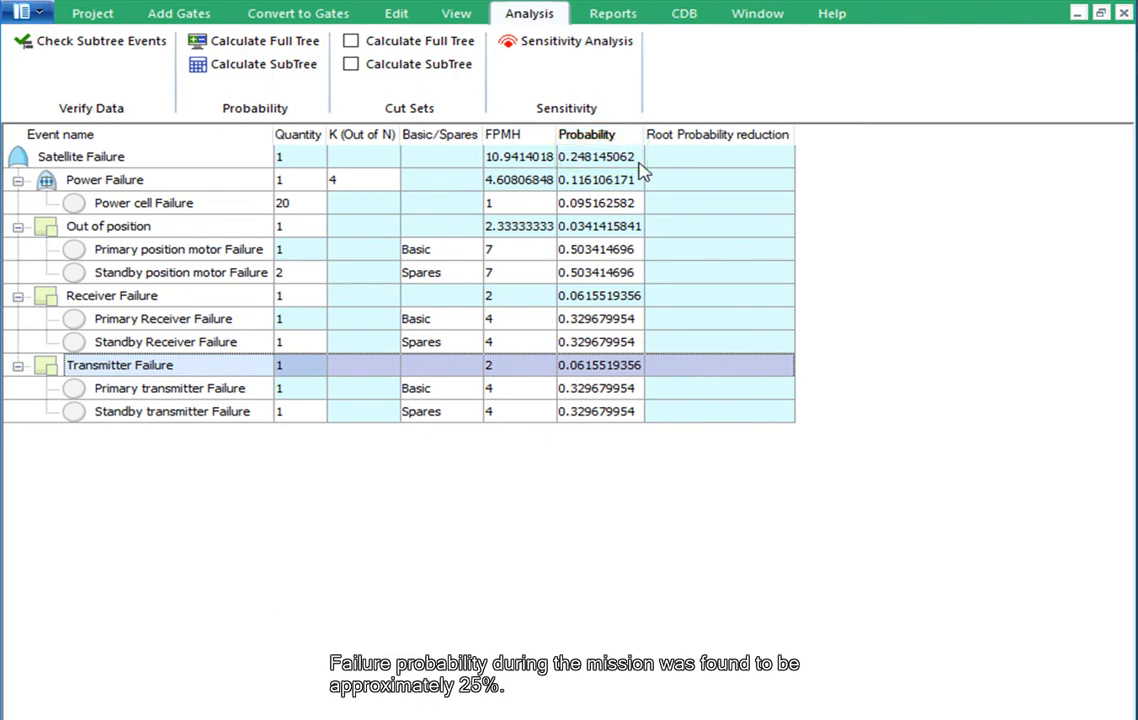
left_click(579, 39)
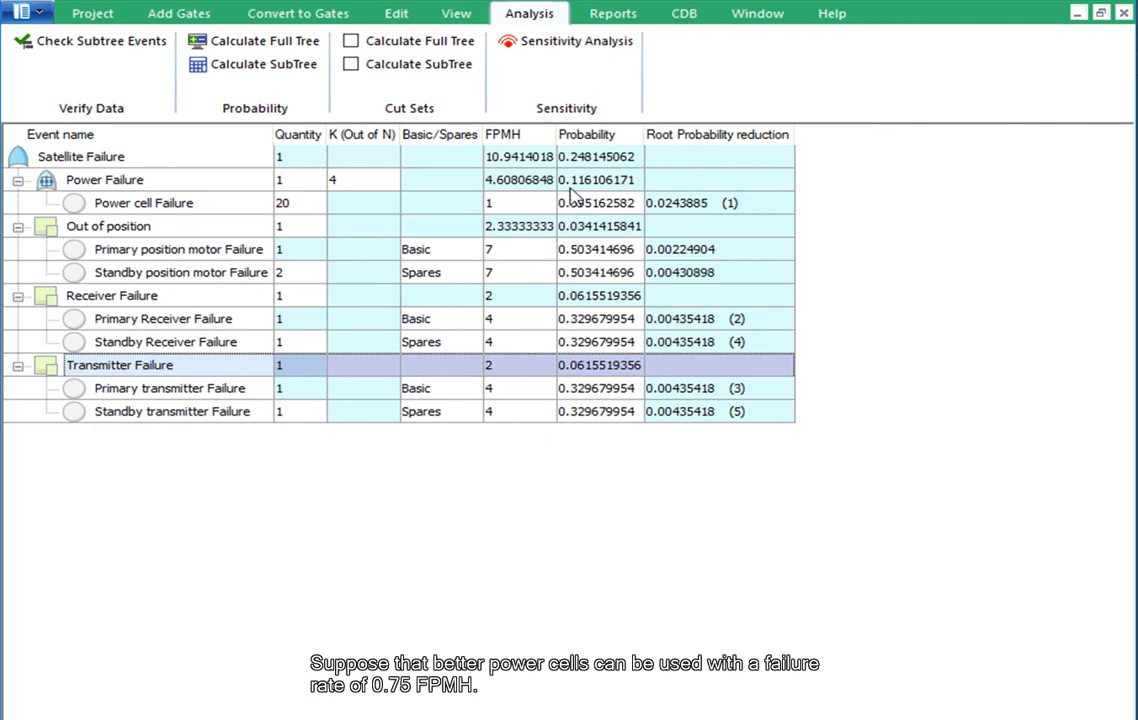
Set the FPMH of Power cell Failure to 0.75 and recalculate the full tree's event probabilities
double_click(548, 212)
type("0.75")
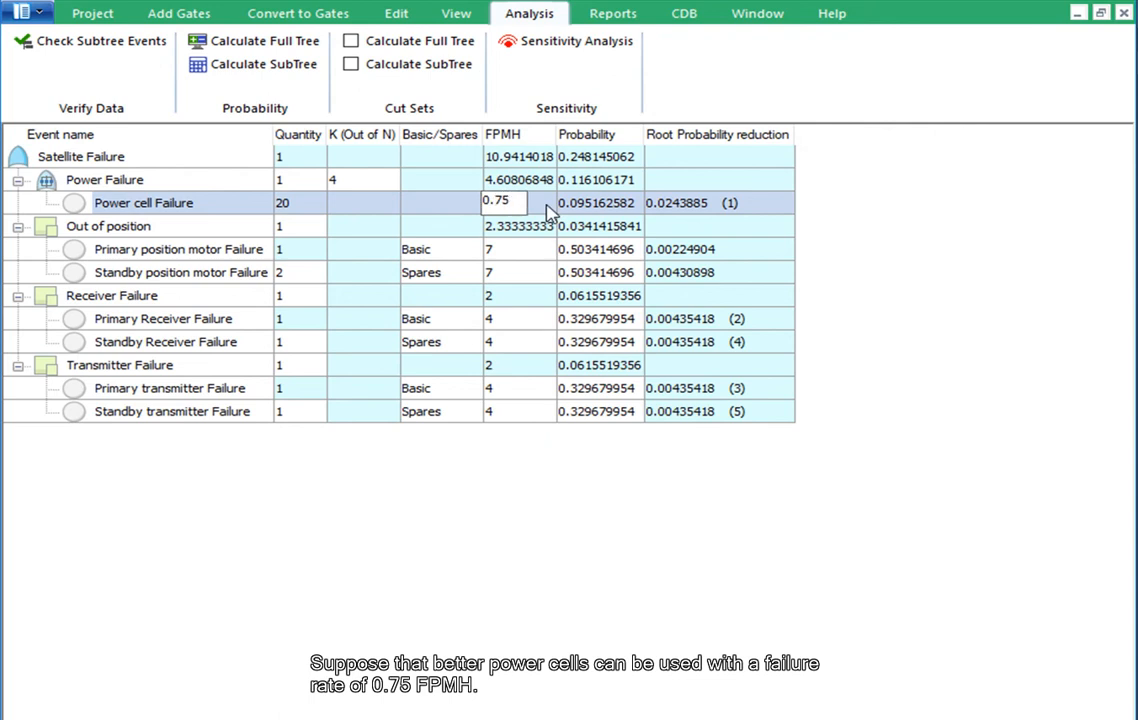
left_click(296, 51)
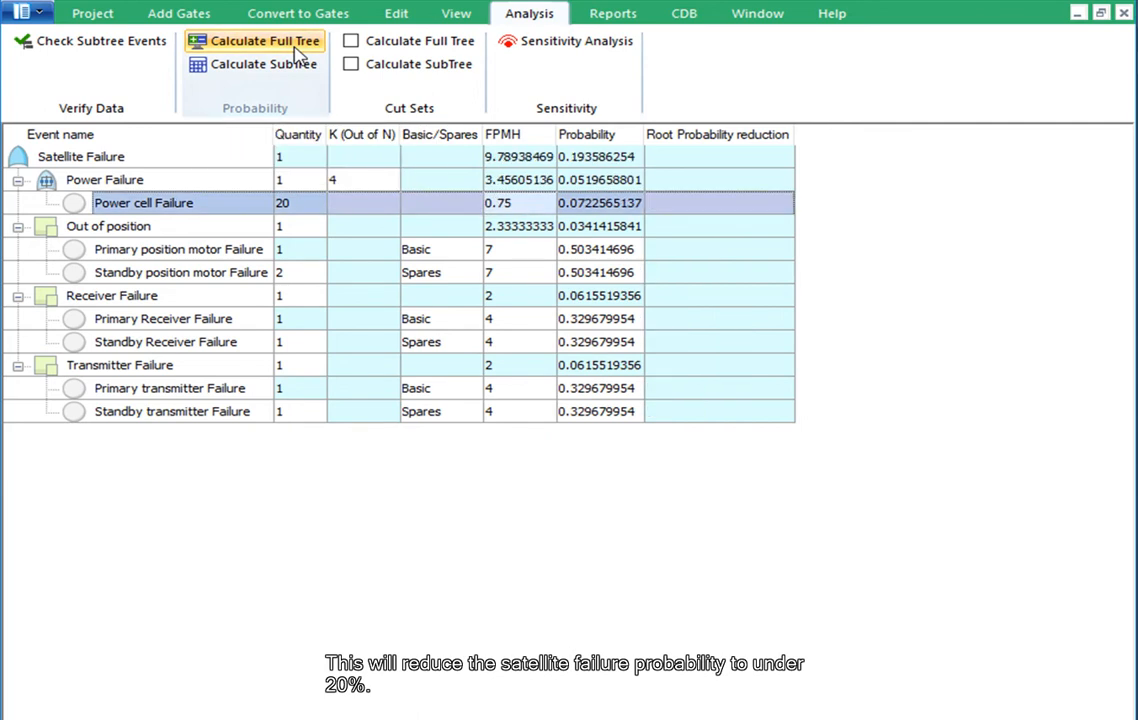
Calculate the full tree's cut sets for Satellite Failure, examine the events in Cut set #1, and hide the cut sets
left_click(620, 157)
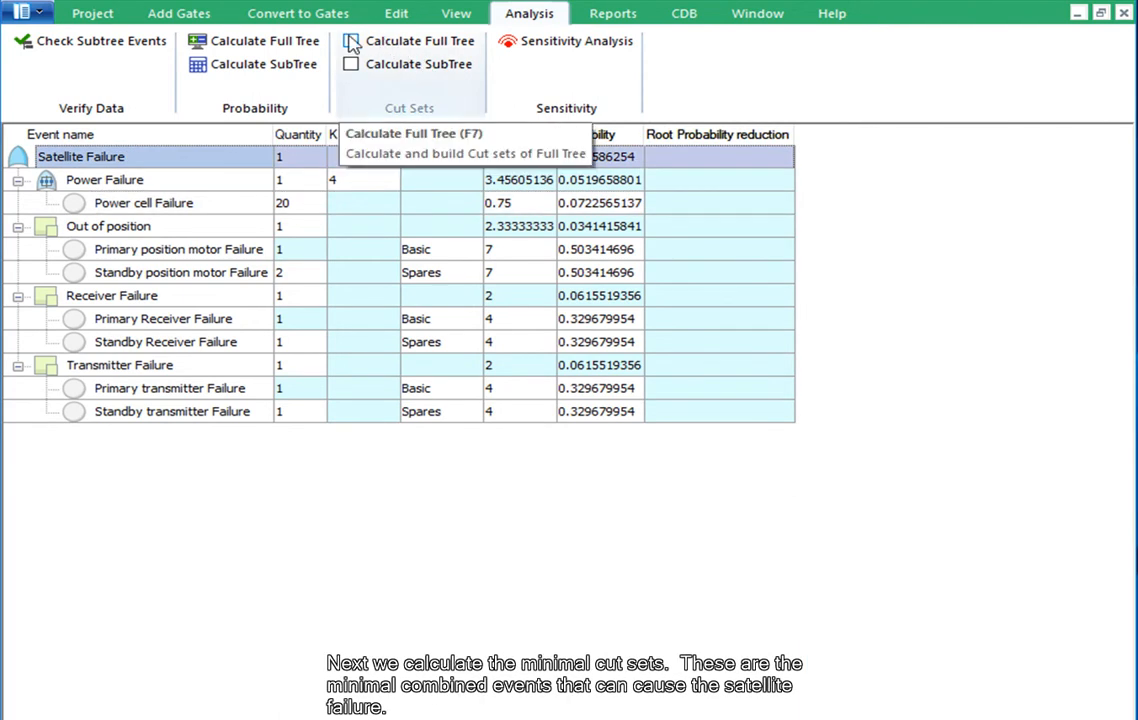
left_click(353, 44)
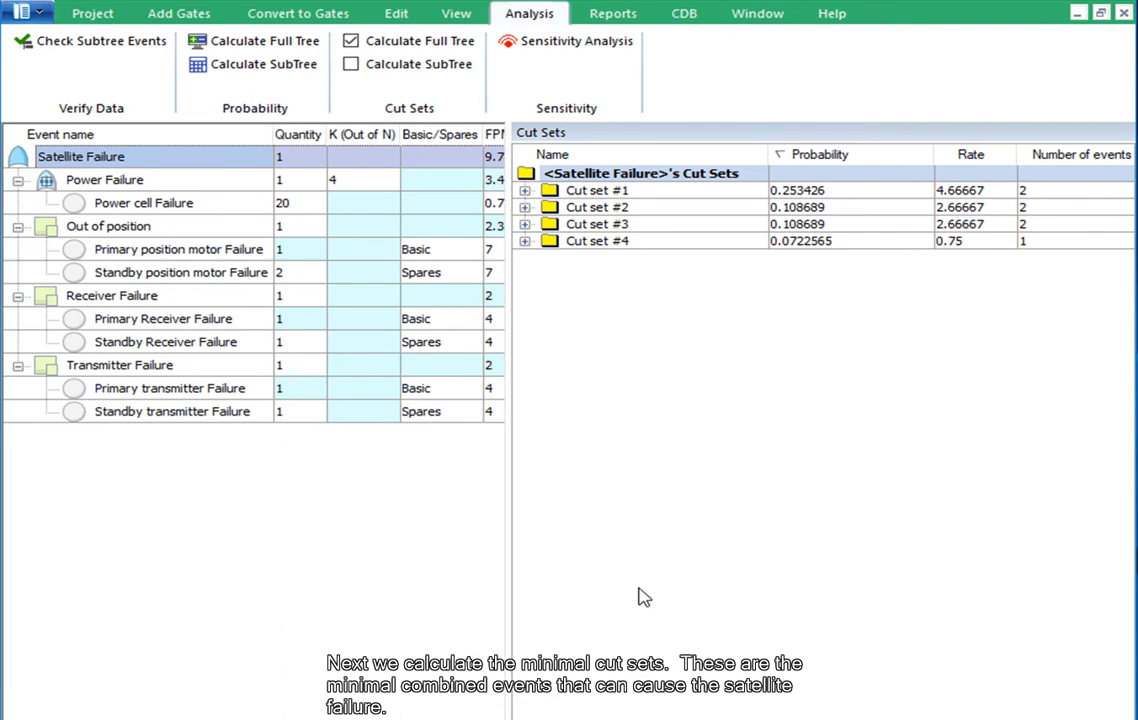
left_click(525, 190)
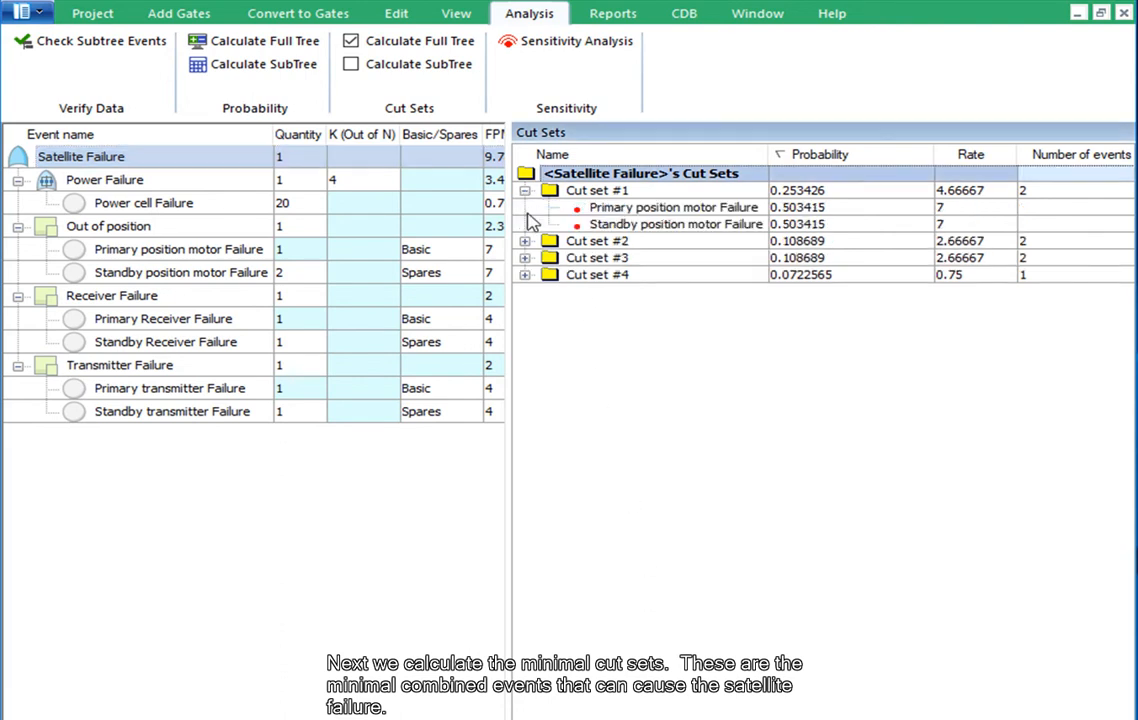
left_click(553, 193)
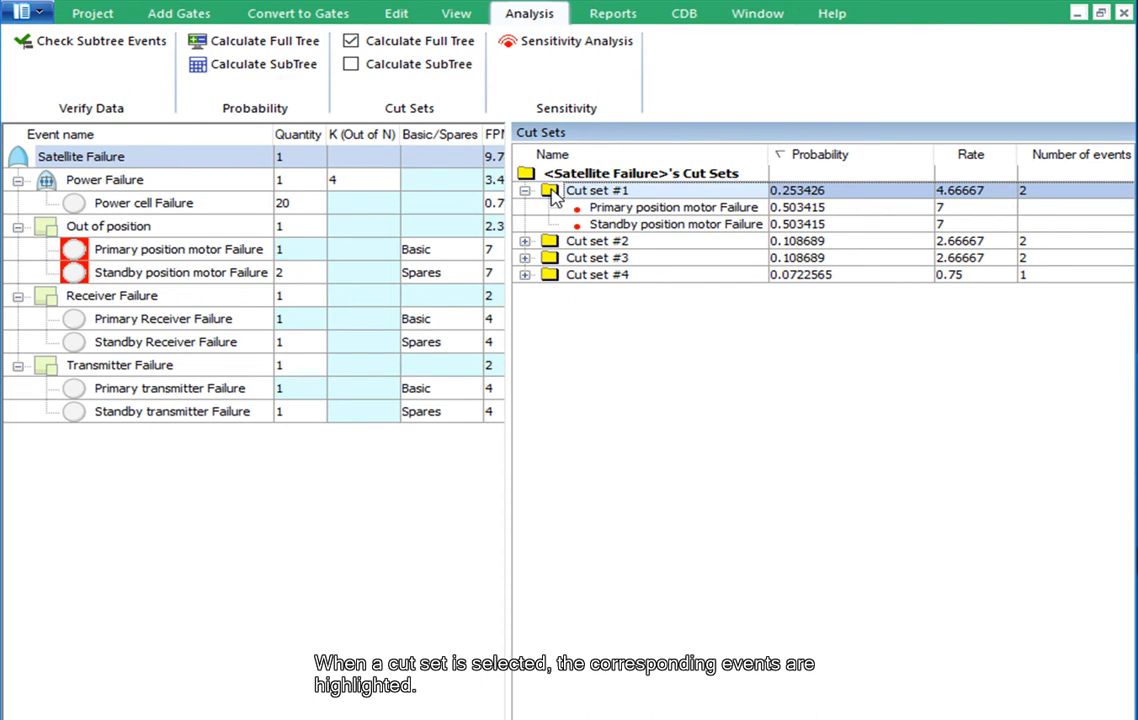
left_click(351, 41)
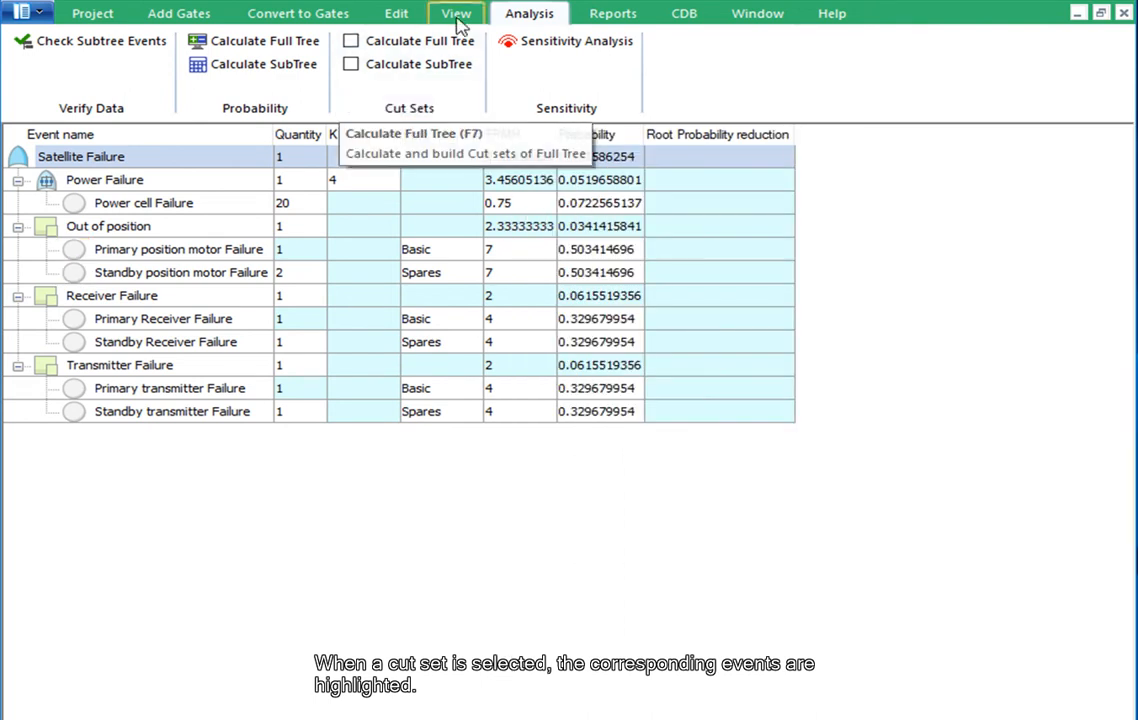
View the Report Generator settings for the FTA Calculation Report and close the dialog without creating a report
left_click(609, 18)
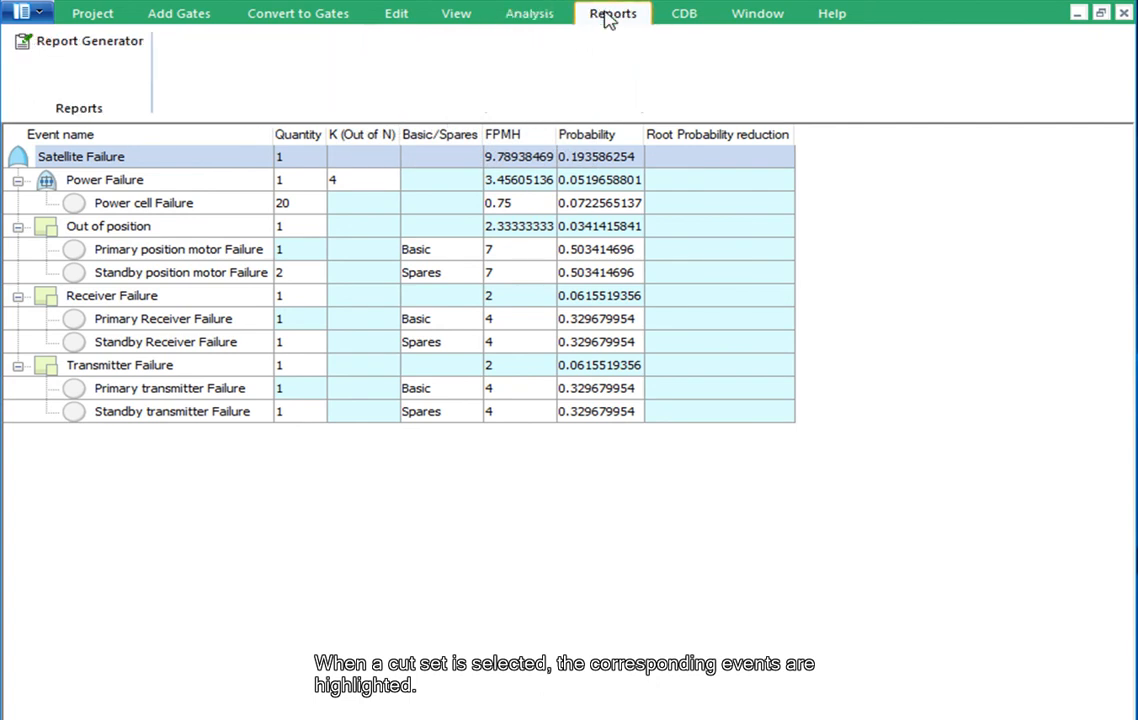
left_click(125, 50)
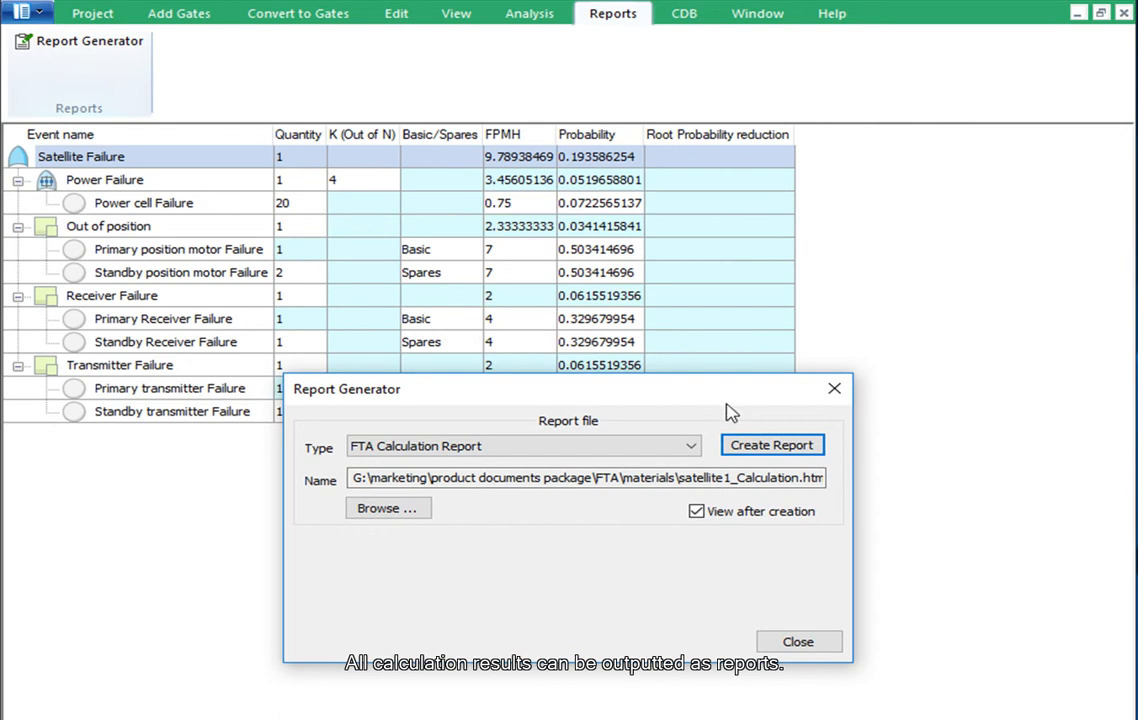
left_click(832, 391)
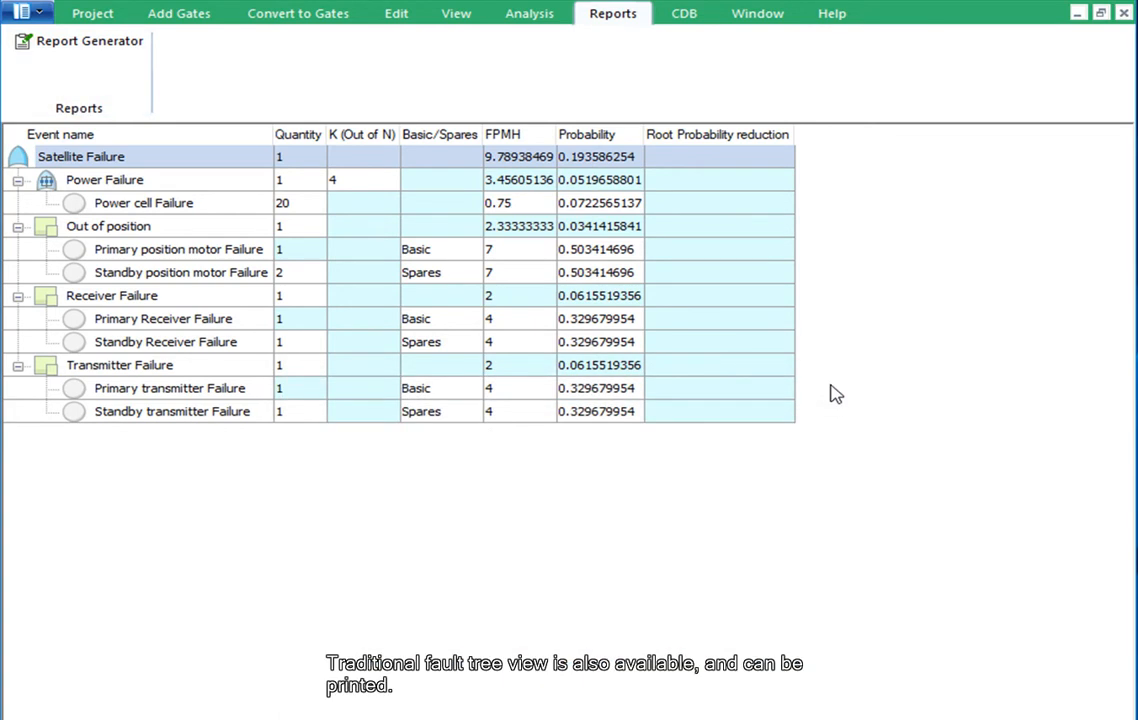
Display the traditional fault tree view of Satellite Failure, look it over, and hide it again
left_click(457, 14)
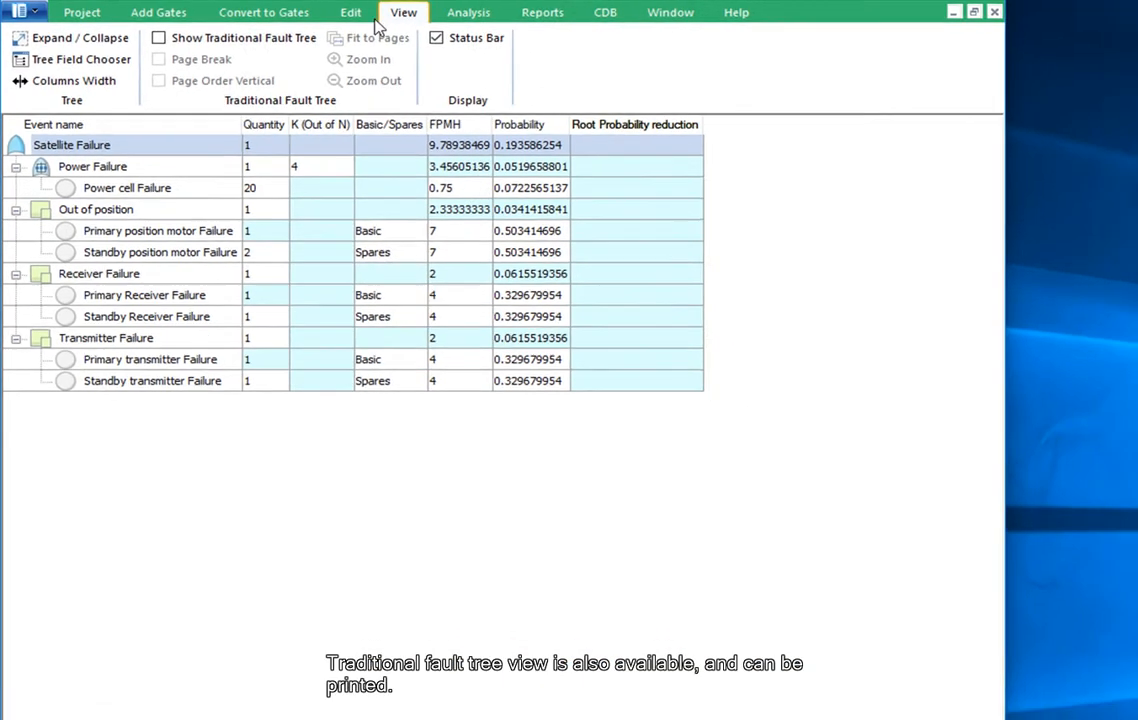
left_click(128, 40)
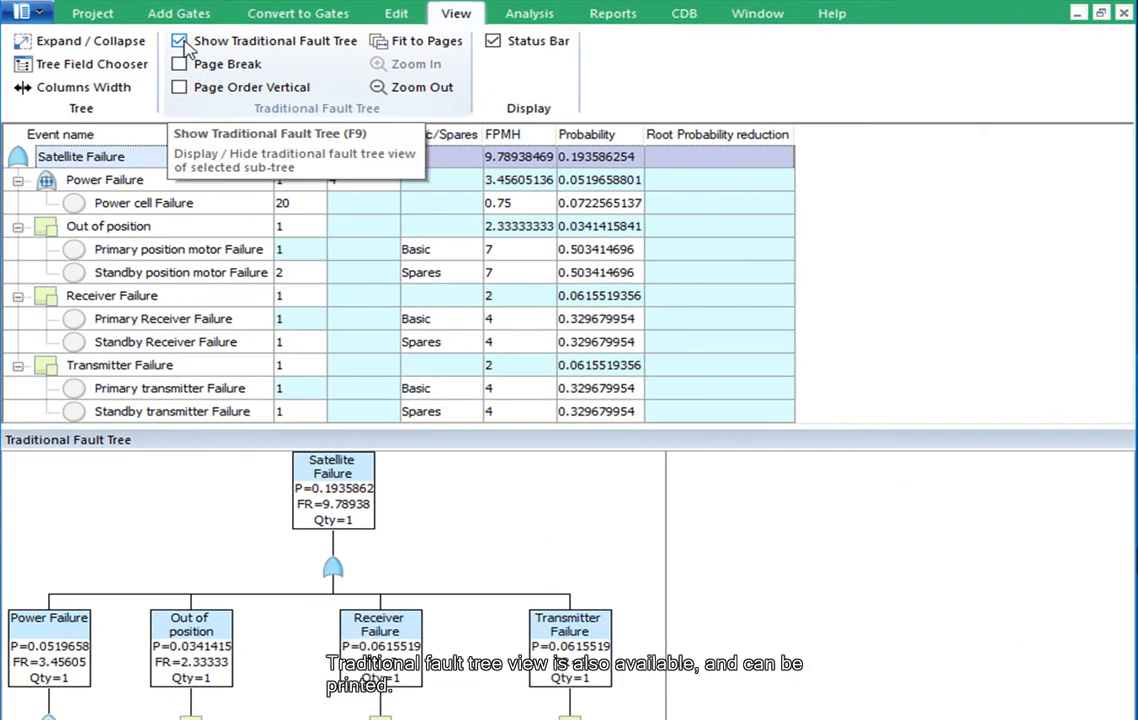
left_click(181, 45)
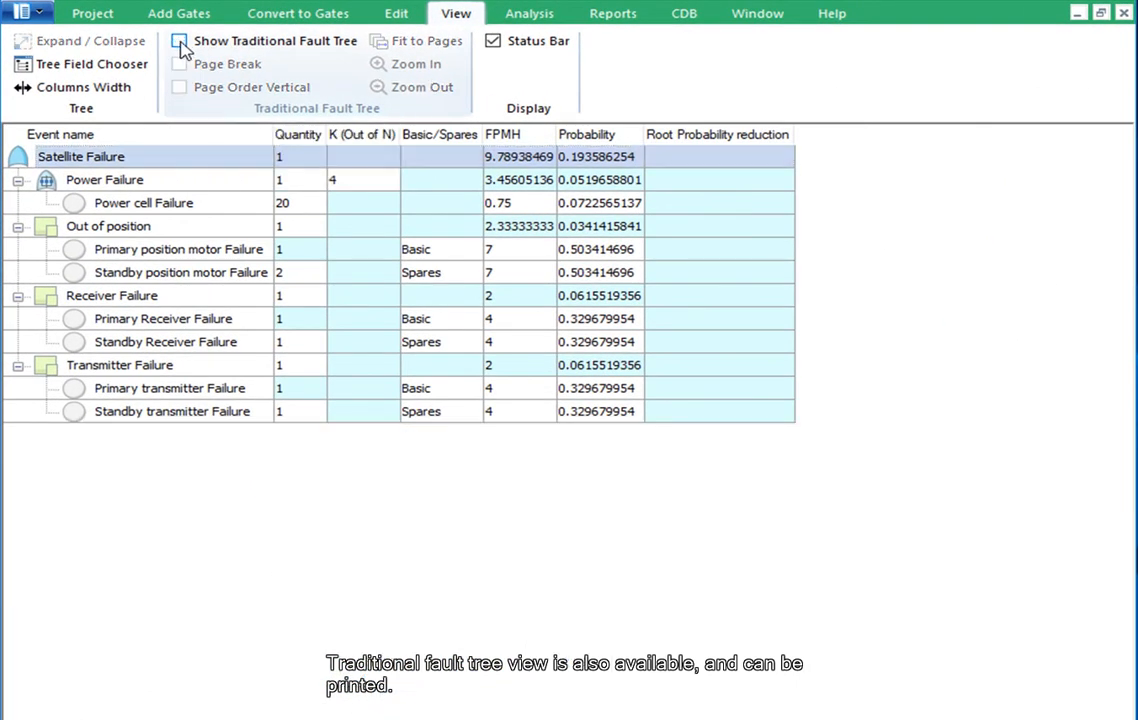
left_click(686, 17)
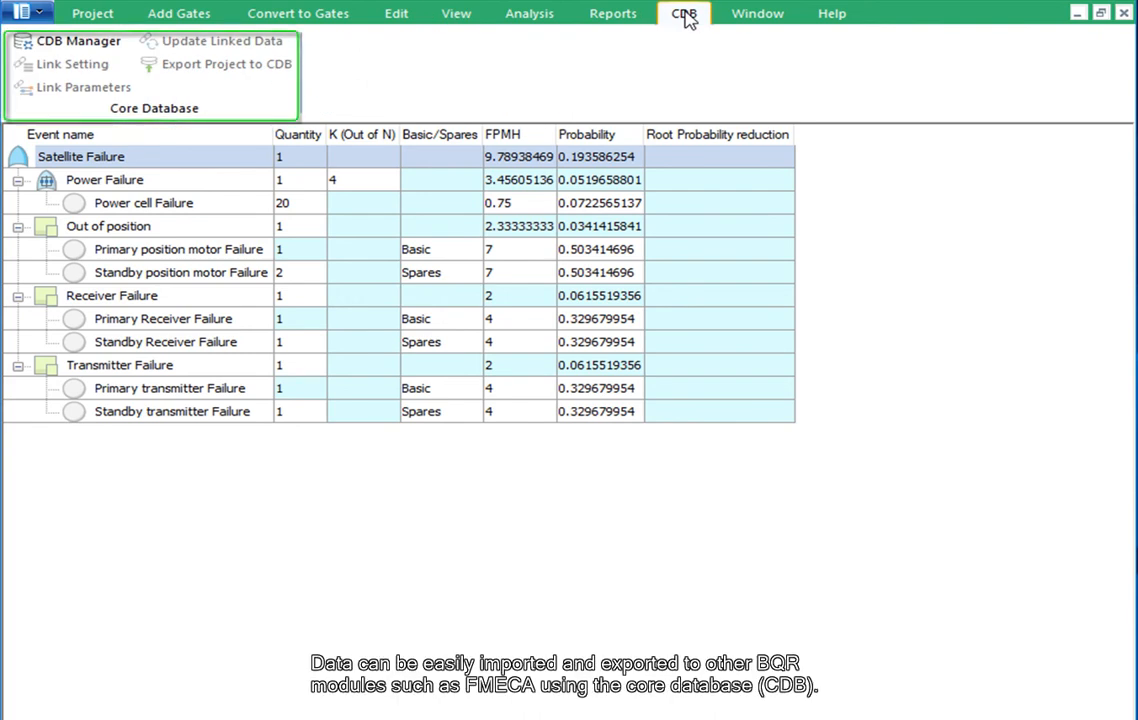
left_click(768, 16)
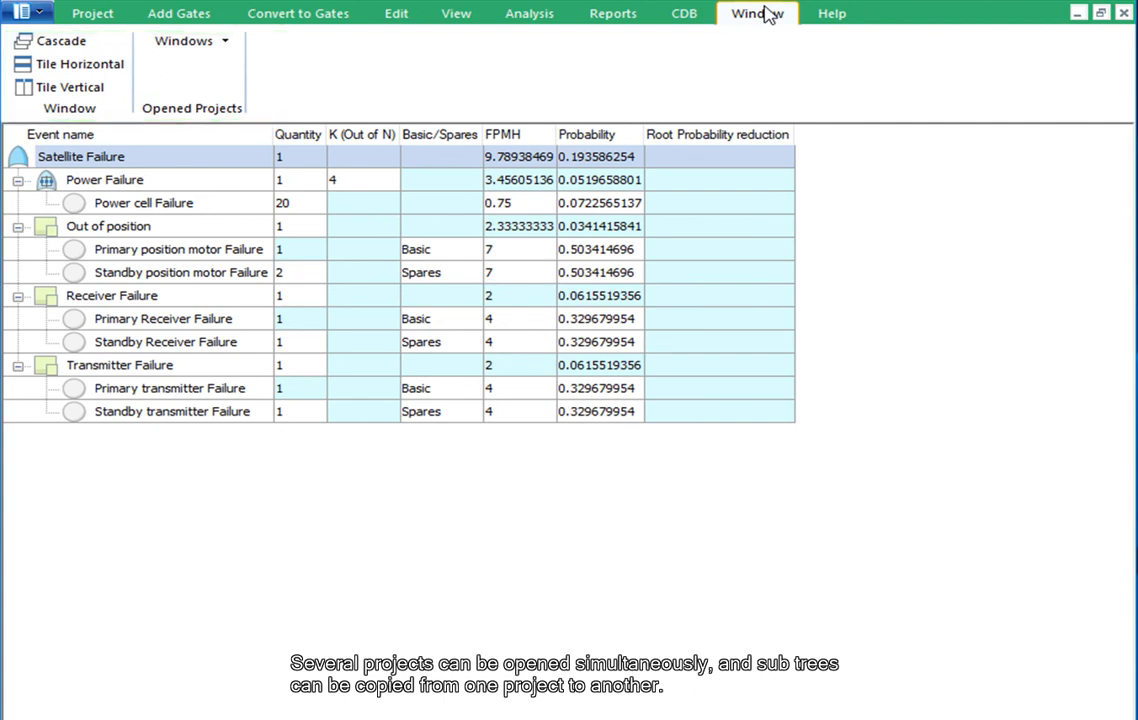
Consult the help topic "Gates calculations: No Recovery" under Calculations and close the user manual
left_click(834, 15)
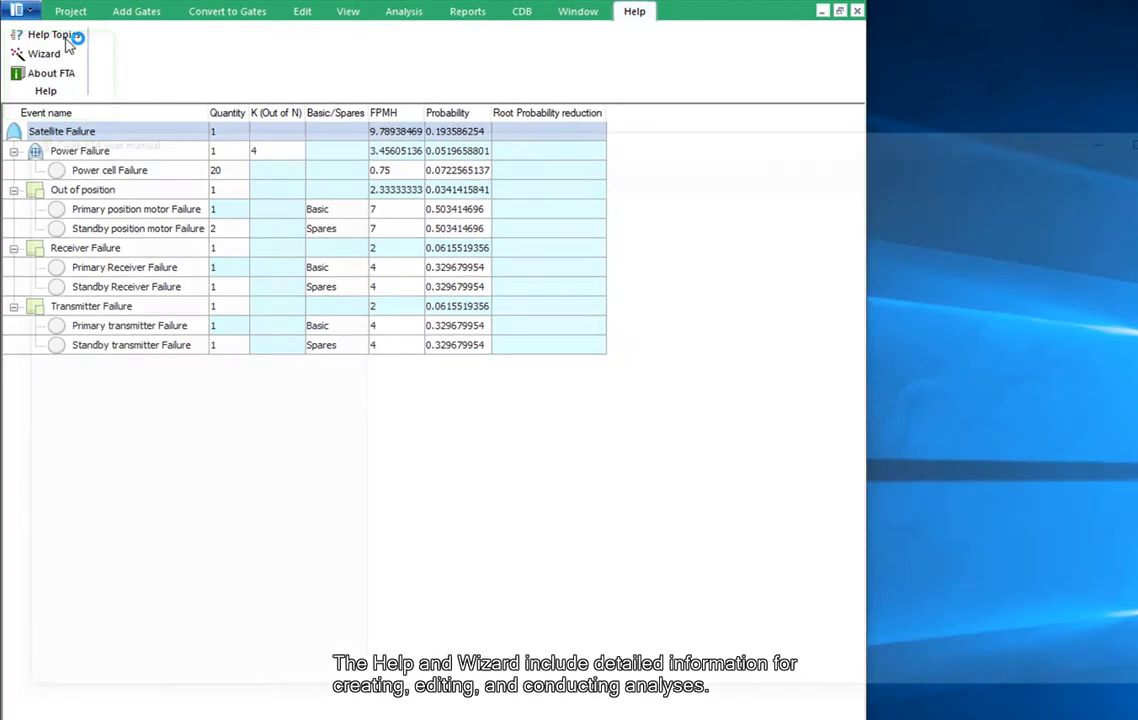
left_click(78, 46)
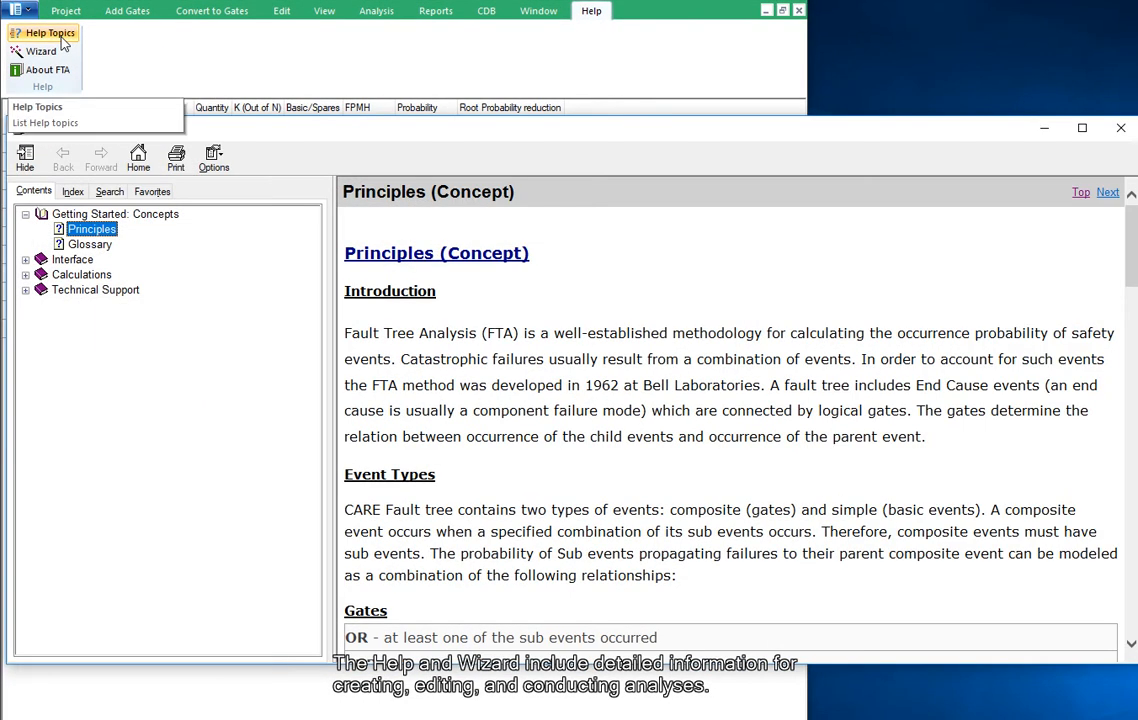
left_click(25, 275)
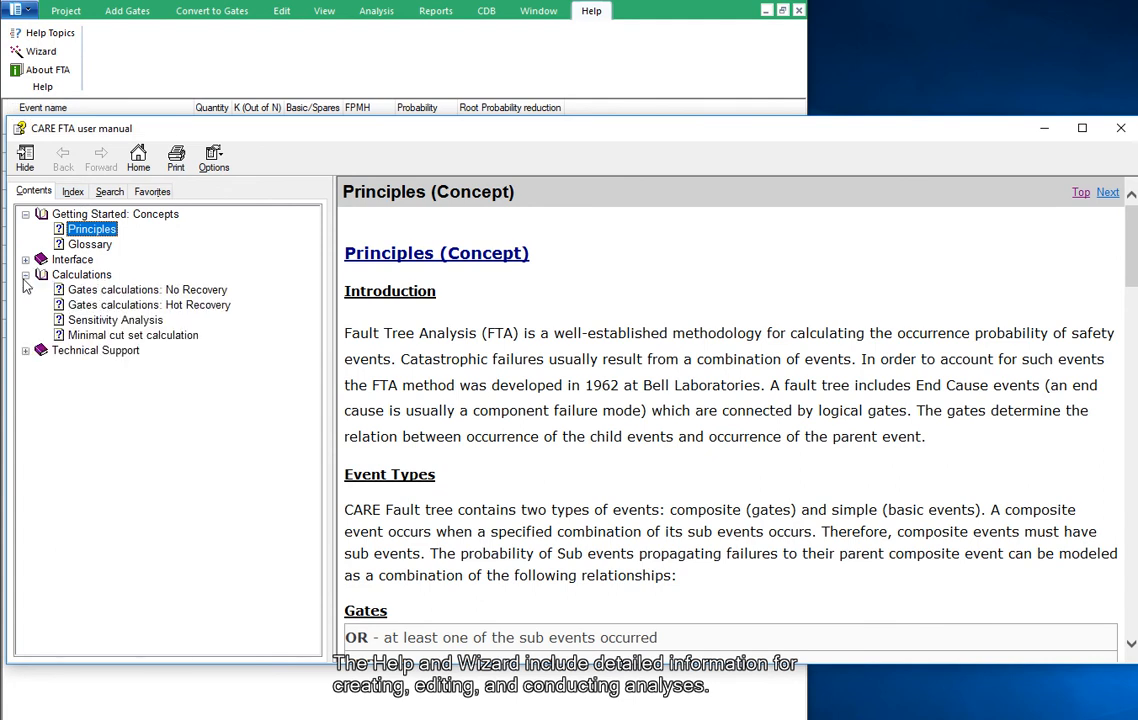
left_click(74, 290)
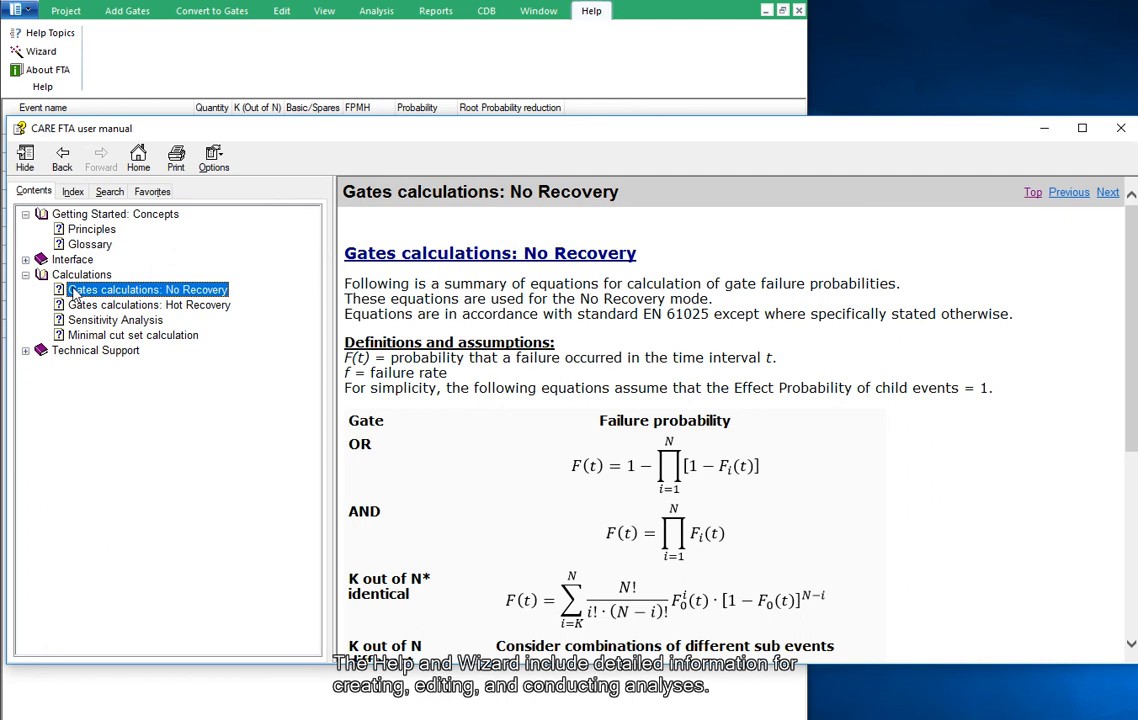
left_click(1120, 130)
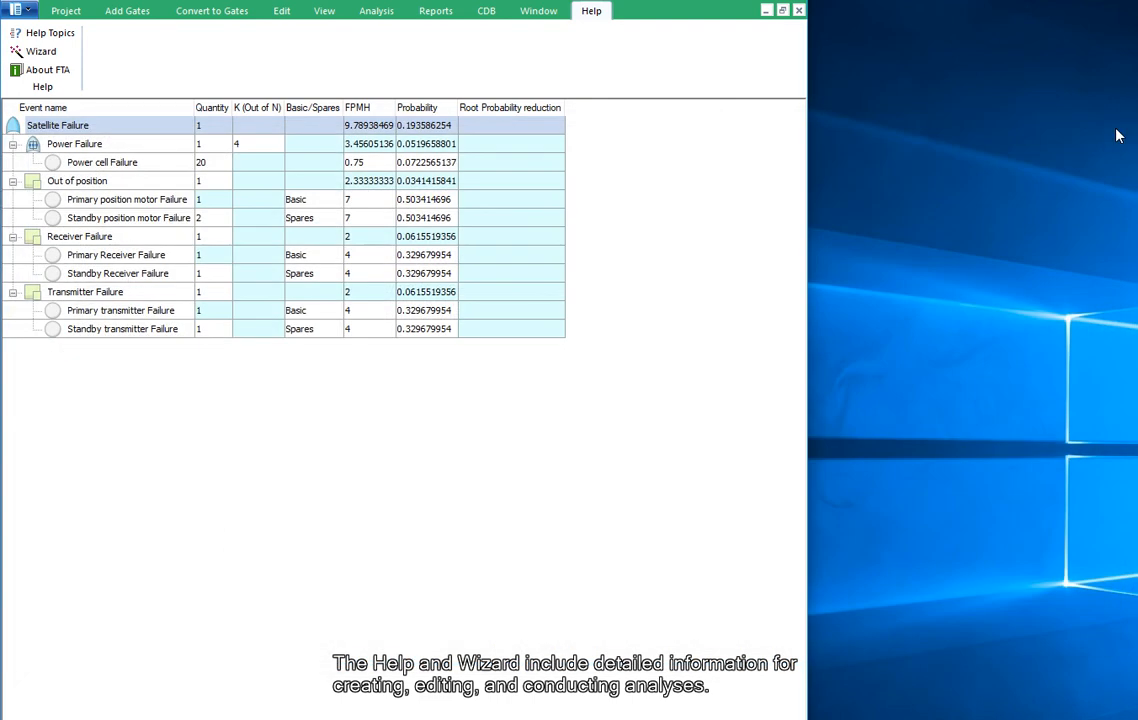